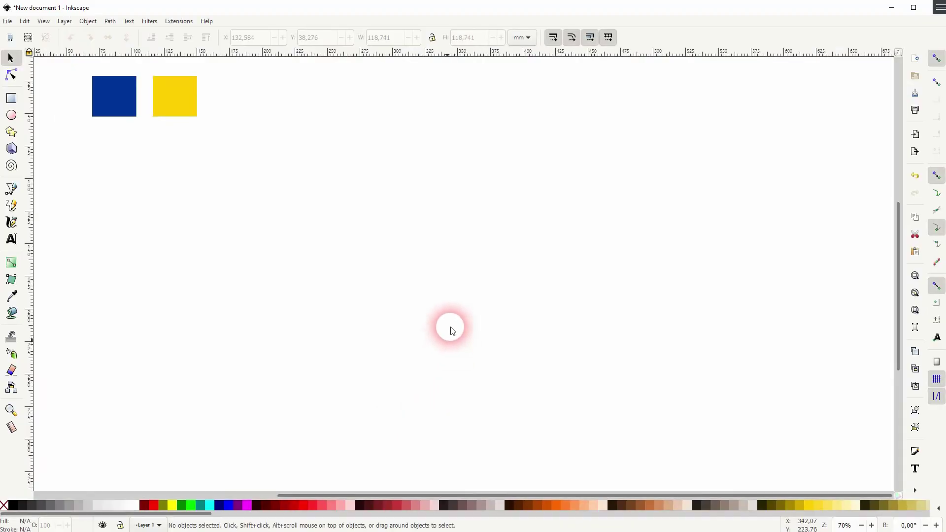
Look up the fill colour codes of the yellow and blue sample squares
left_click(100, 98)
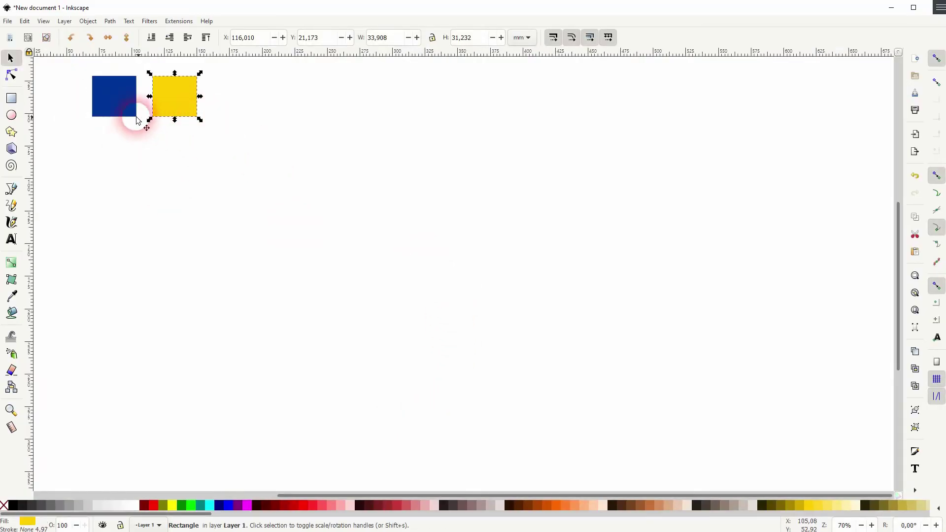
left_click(109, 21)
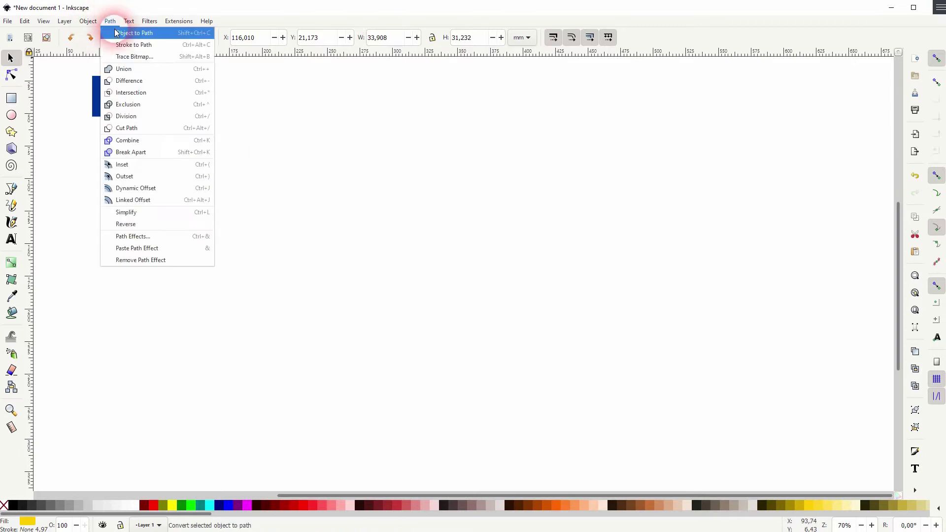
left_click(101, 33)
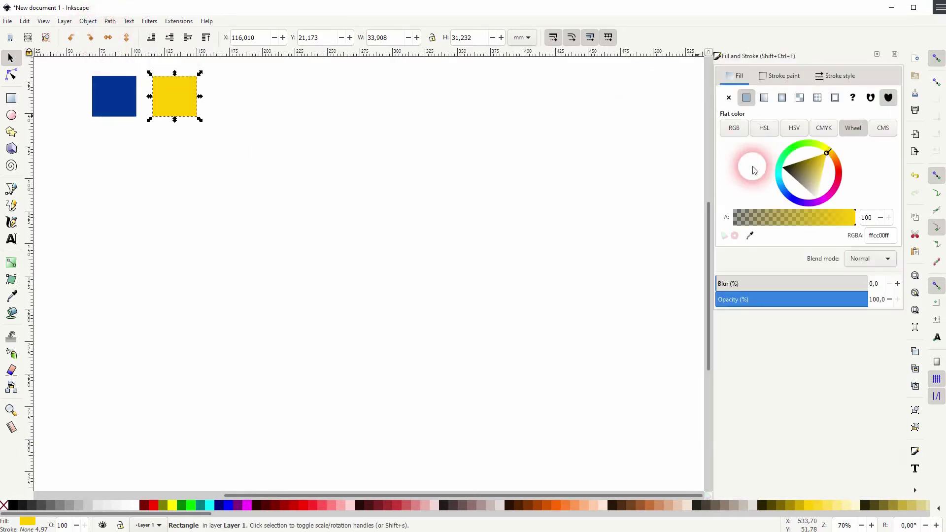
double_click(879, 236)
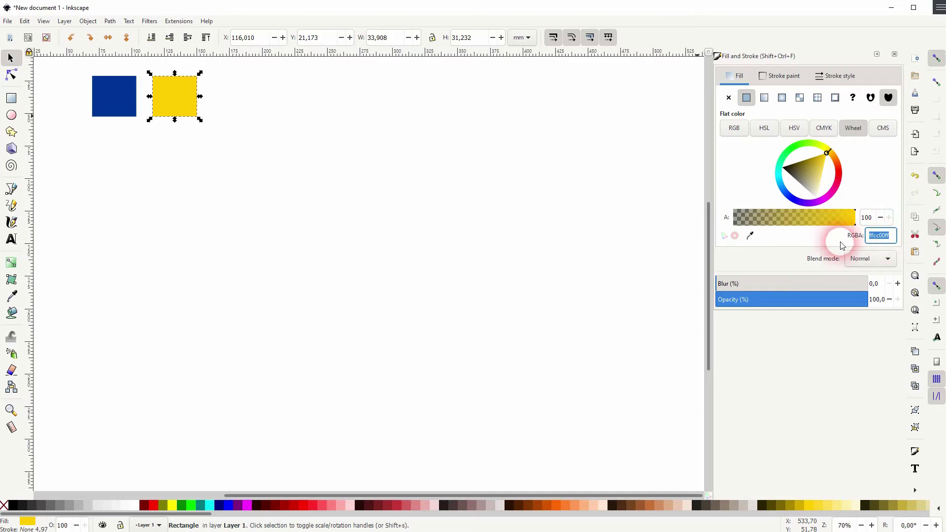
left_click(109, 99)
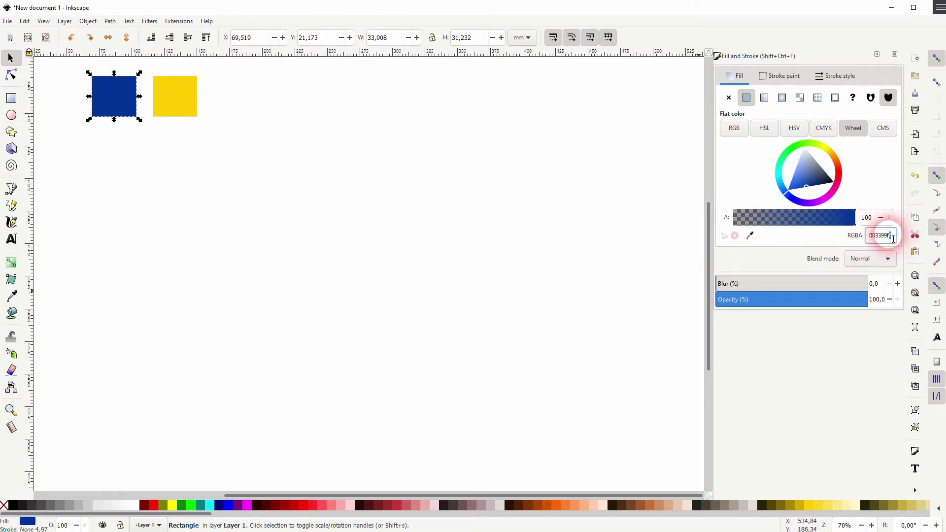
double_click(893, 236)
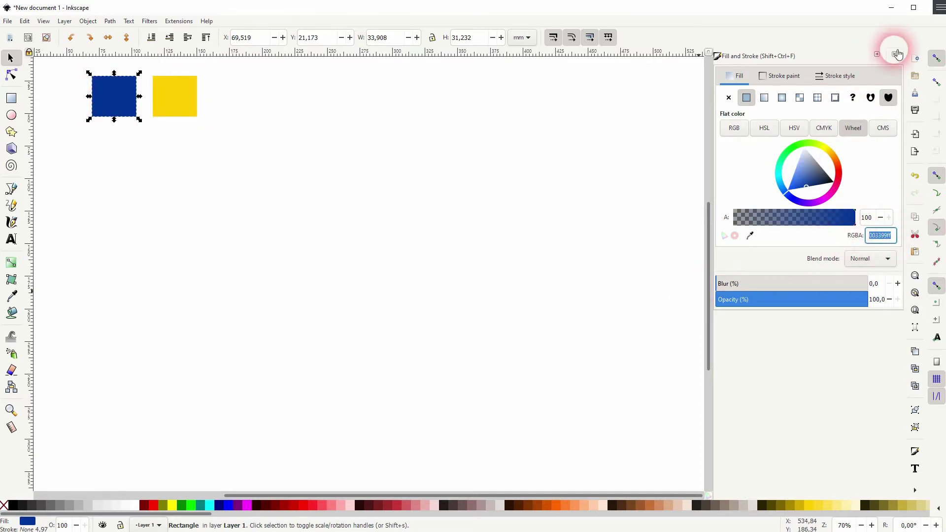
left_click(896, 54)
Draw a large rectangle in the middle of the page and enlarge it slightly
left_click(11, 98)
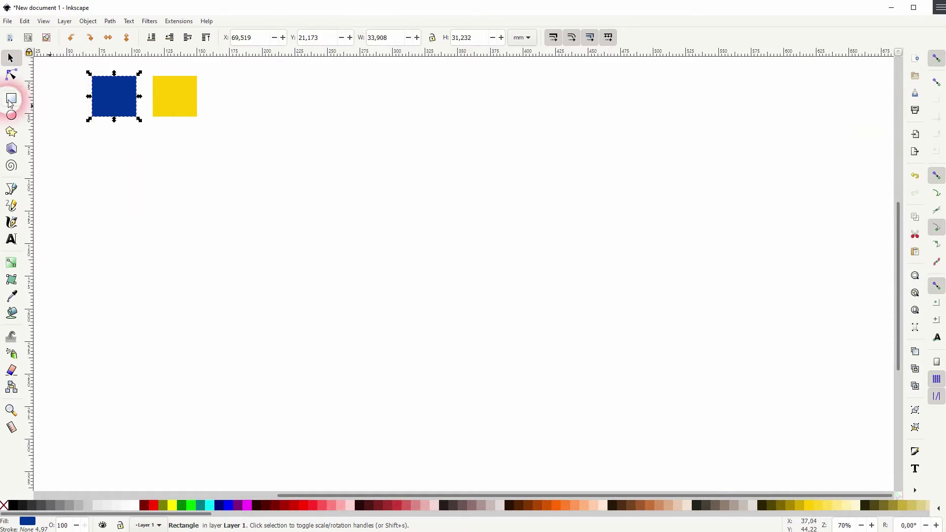
left_click_drag(240, 179, 487, 352)
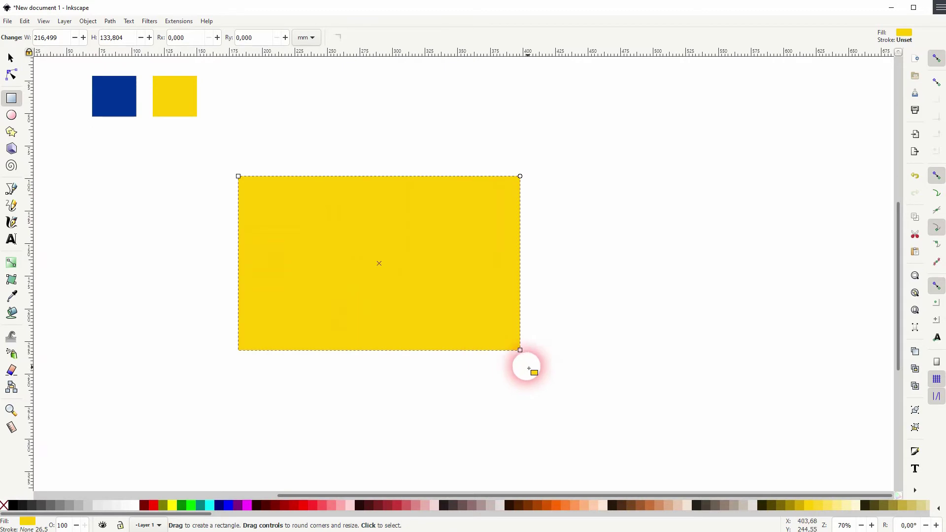
left_click(12, 57)
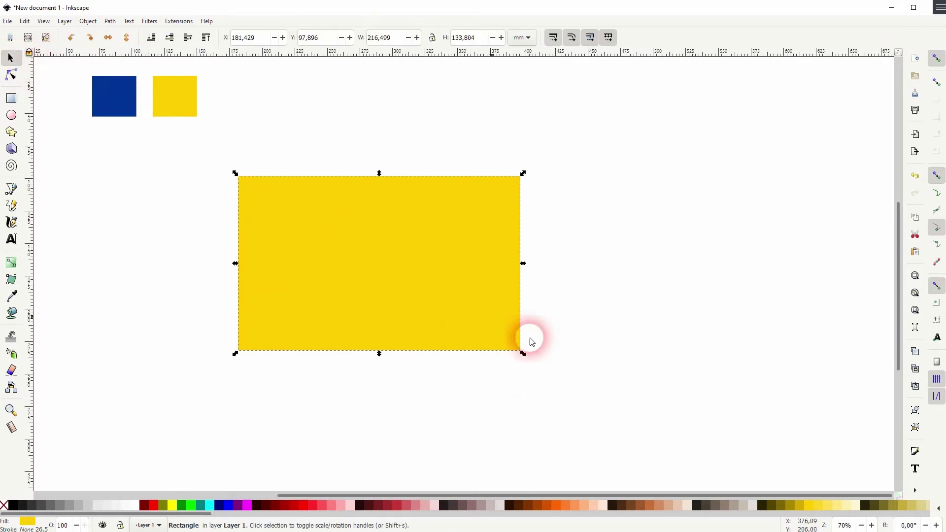
left_click_drag(522, 352, 536, 366)
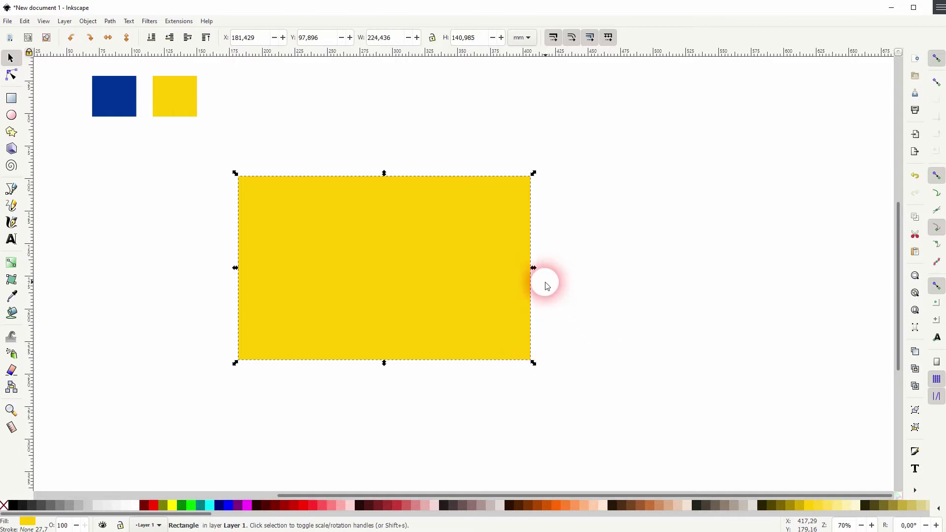
Copy the blue square's 003399ff colour code and paste it as the large rectangle's fill
left_click(132, 102)
left_click(87, 21)
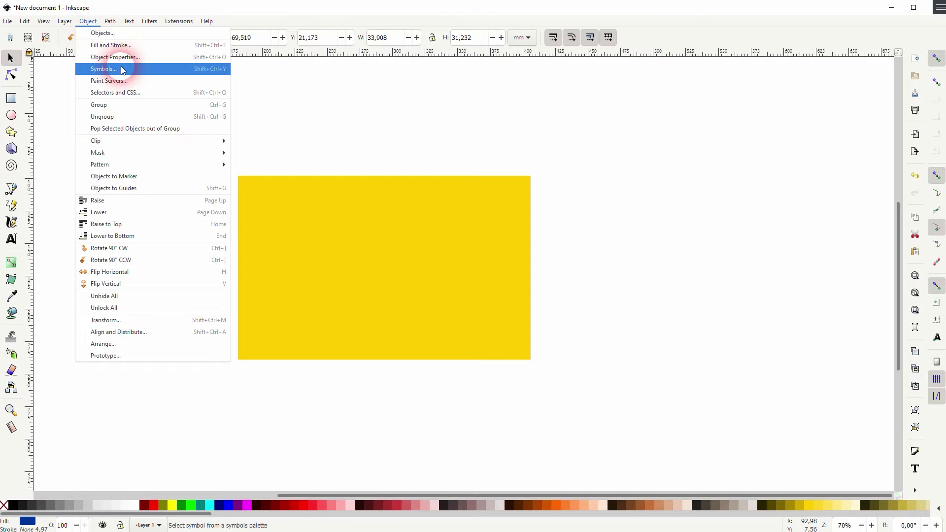
left_click(111, 45)
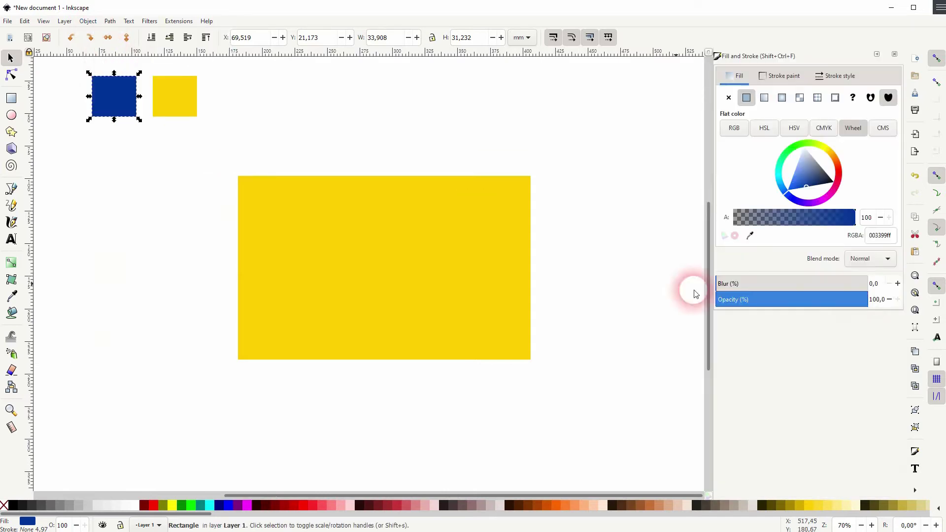
left_click(889, 237)
double_click(882, 236)
key("ctrl+c")
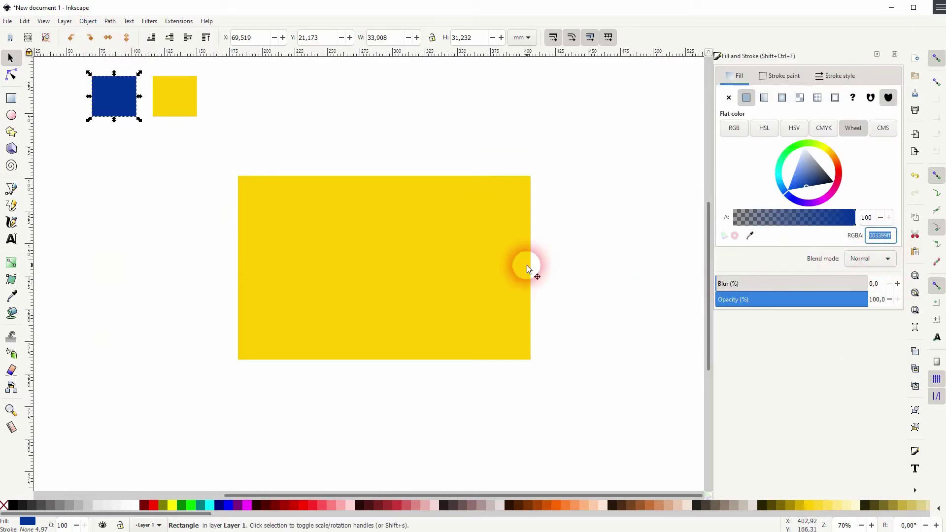
left_click(471, 278)
double_click(882, 236)
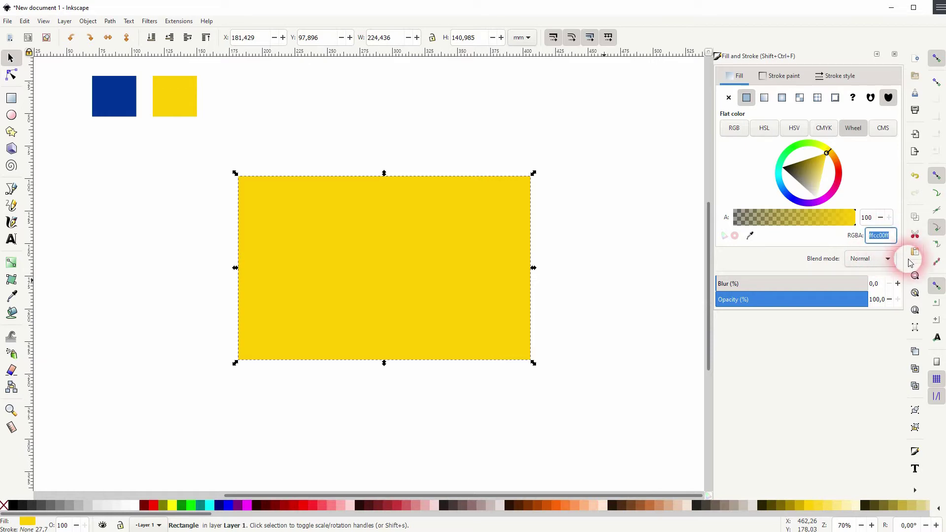
key("ctrl+v")
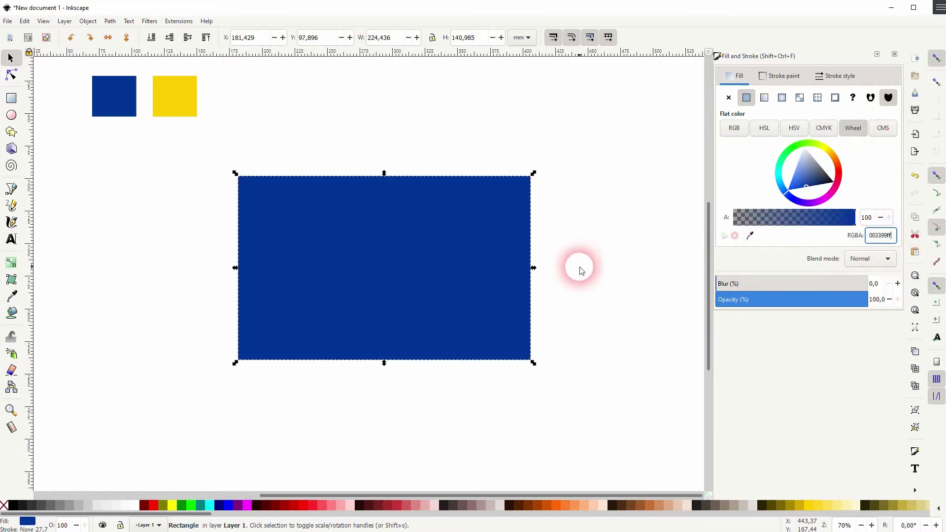
Deselect the rectangle and drag out a 5-corner star to its left
left_click(610, 266)
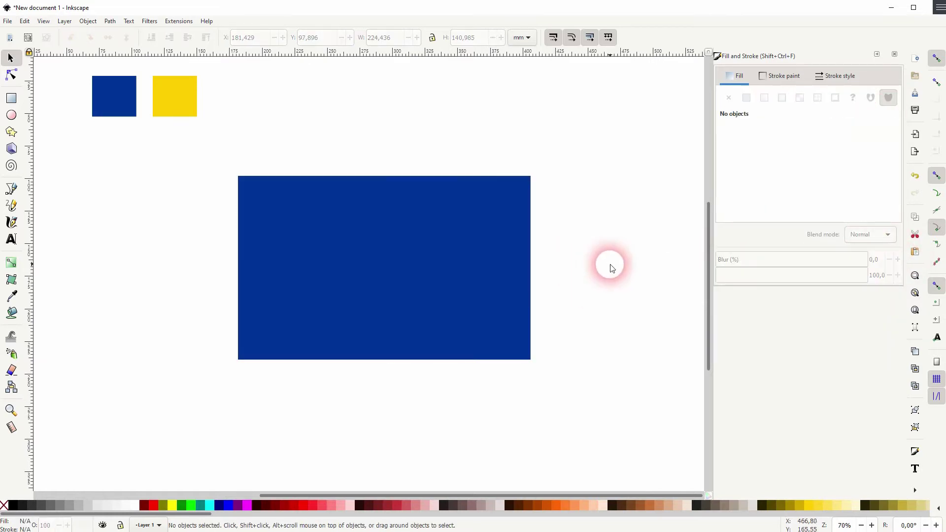
left_click(11, 131)
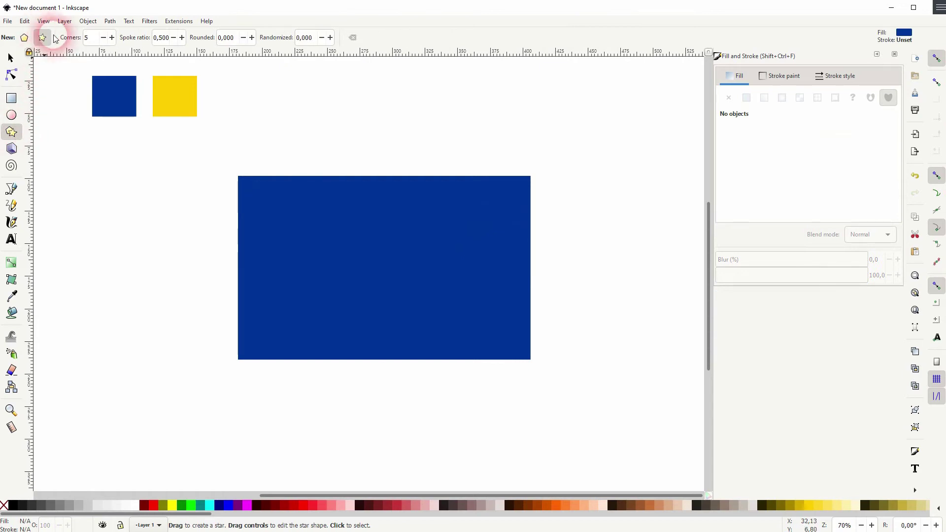
left_click(97, 42)
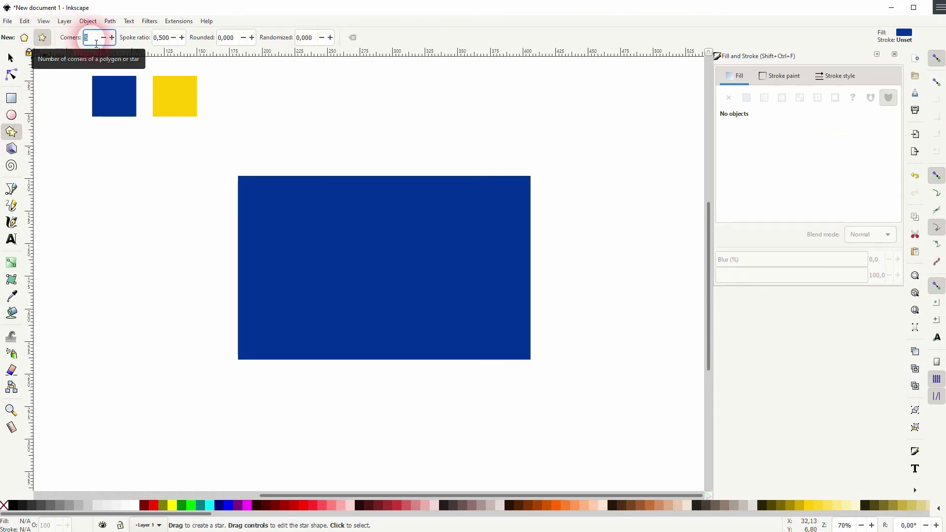
left_click_drag(127, 182, 149, 207)
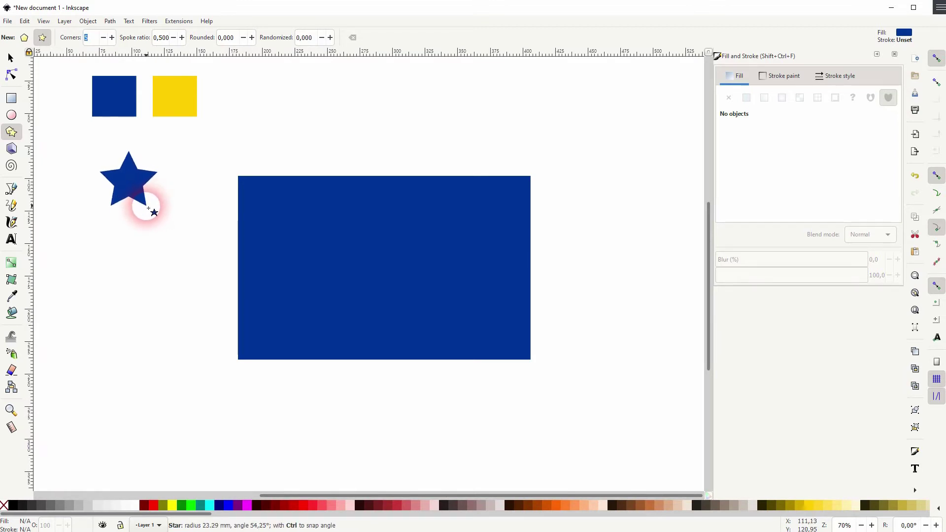
left_click_drag(147, 207, 148, 208)
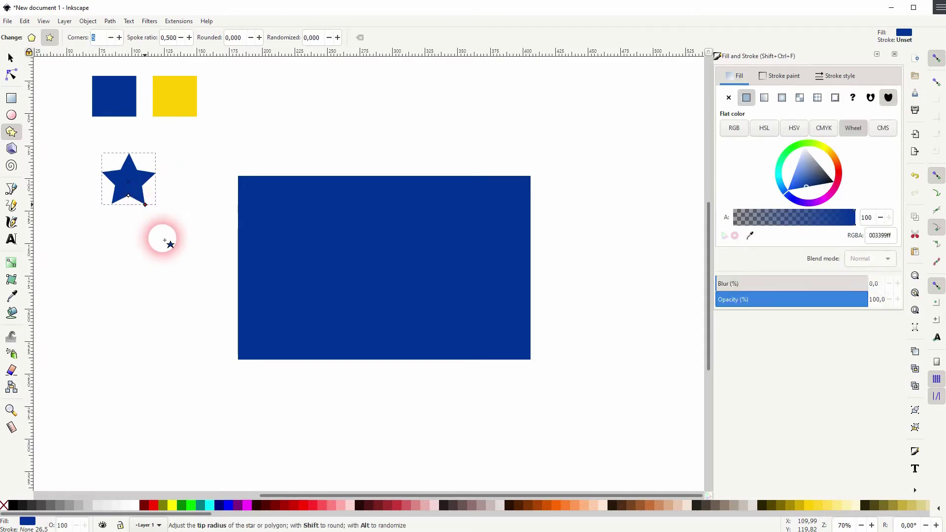
Copy the yellow square's ffcc00ff colour onto the star's fill
left_click(9, 57)
left_click(174, 95)
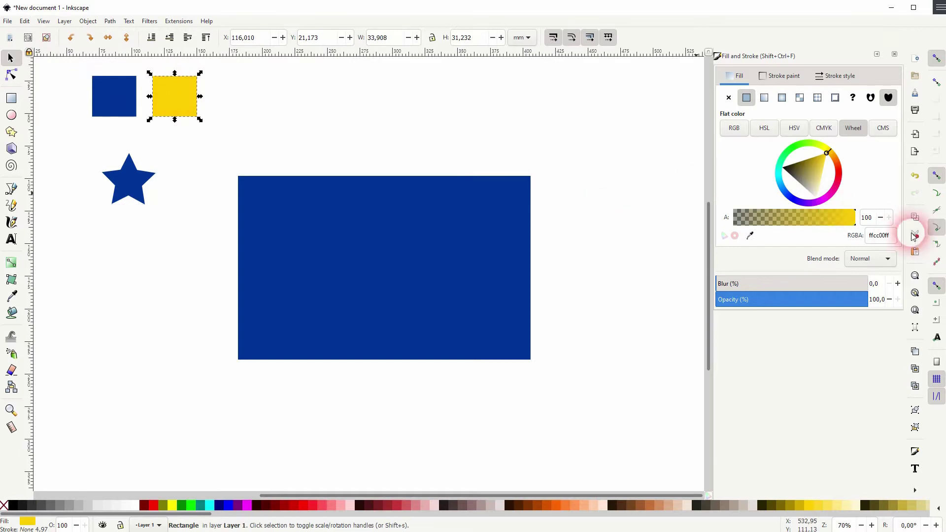
left_click(878, 237)
left_click(139, 197)
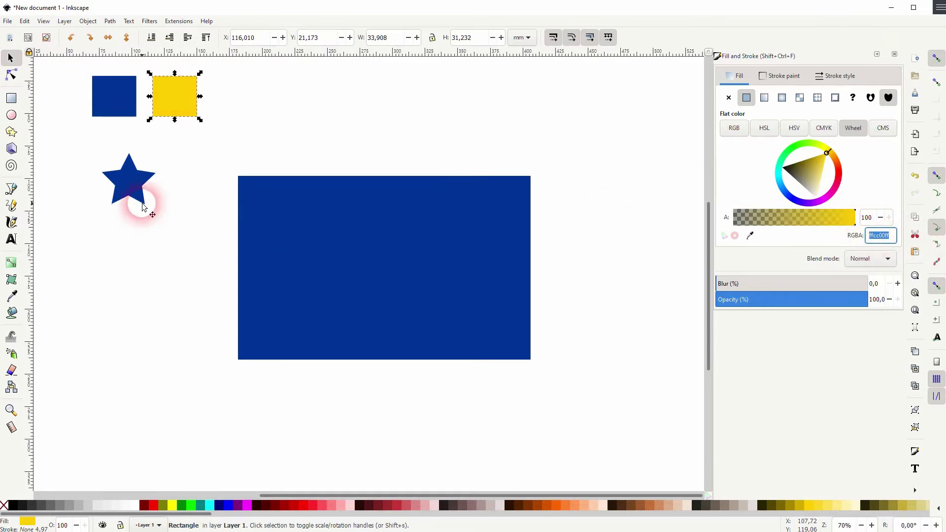
left_click(885, 237)
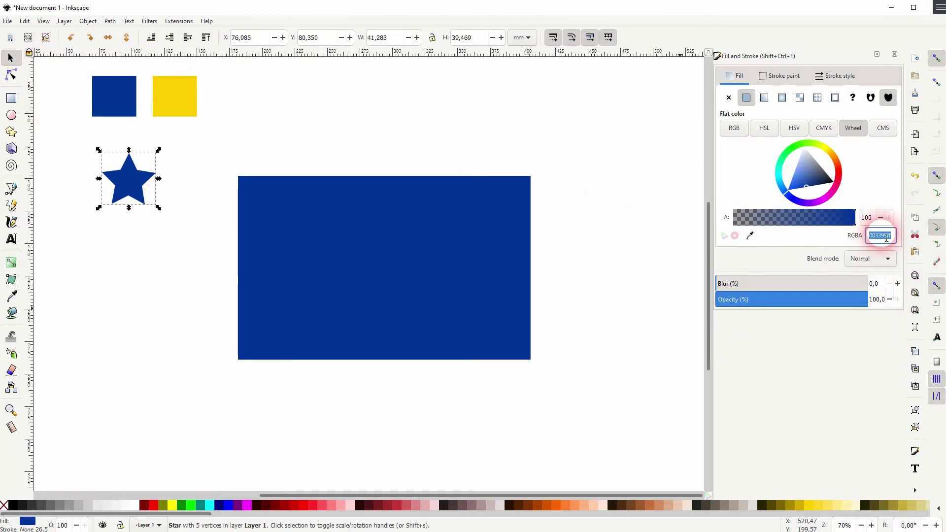
type("ffcc00ff")
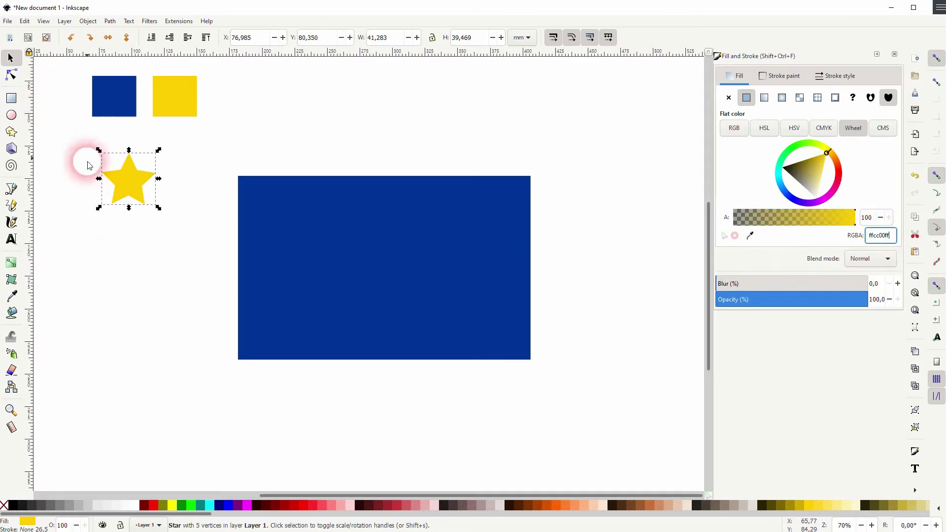
Zoom in and rotate the star until its top point is upright, then zoom back out
scroll(128, 182, "up", 3)
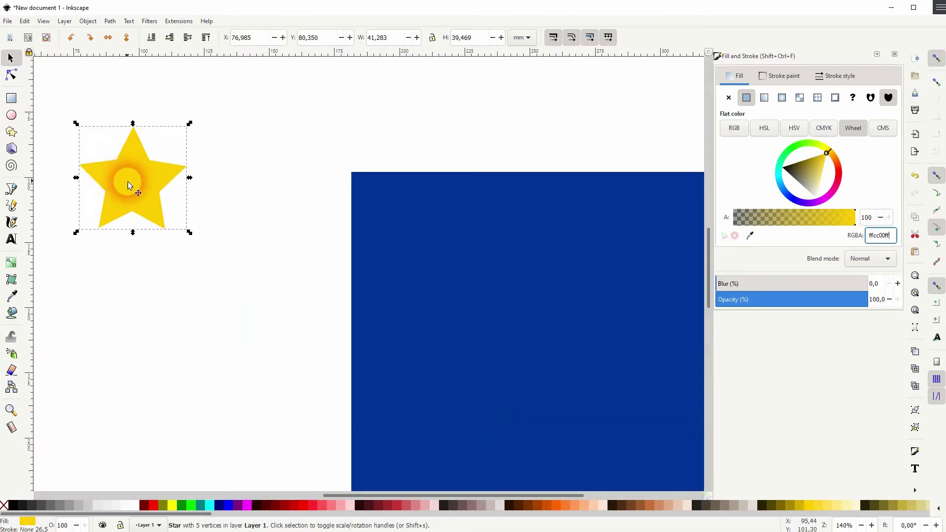
left_click(139, 186)
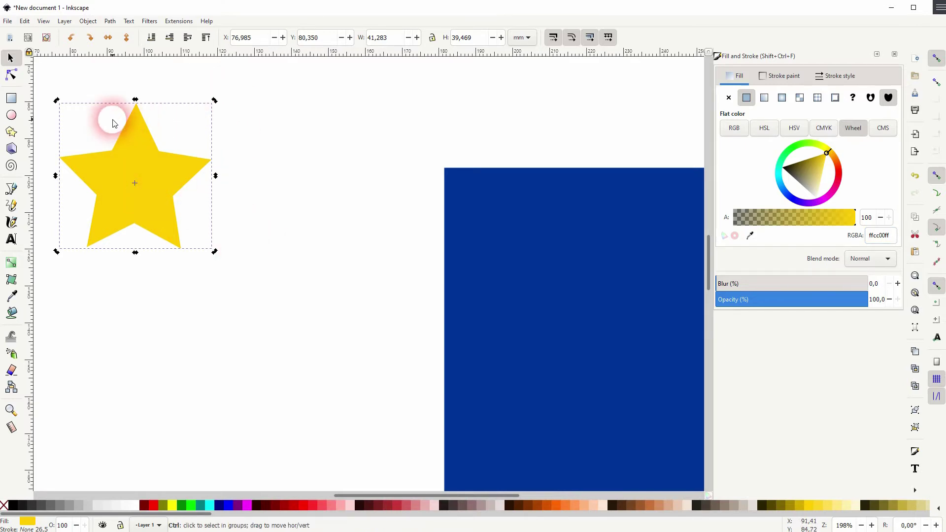
scroll(119, 118, "up", 3)
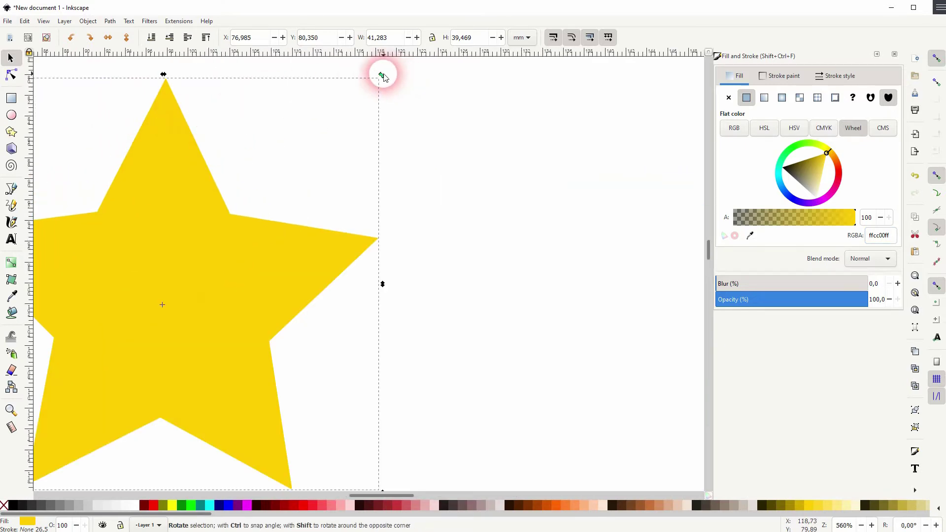
left_click_drag(383, 76, 381, 79)
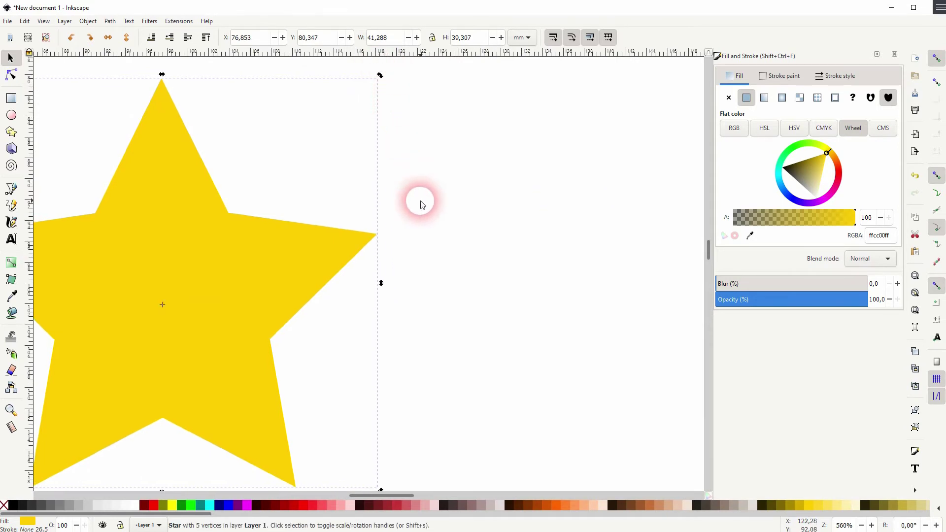
scroll(421, 205, "down", 2, "ctrl")
scroll(423, 201, "down", 2, "ctrl")
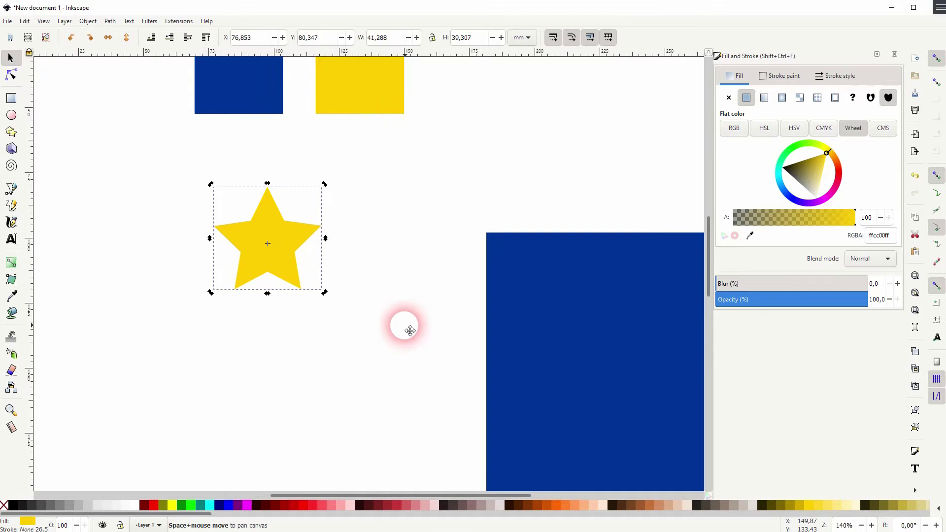
scroll(405, 328, "down", 2, "ctrl")
left_click_drag(403, 329, 234, 288)
Shrink the star slightly and select it together with the blue rectangle
left_click(102, 246)
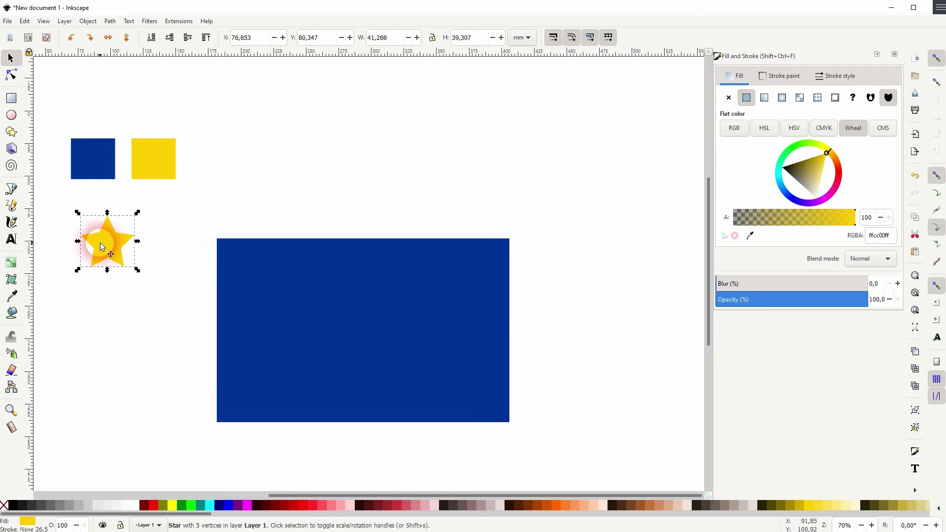
left_click_drag(137, 241, 370, 328)
left_click(432, 295, "shift")
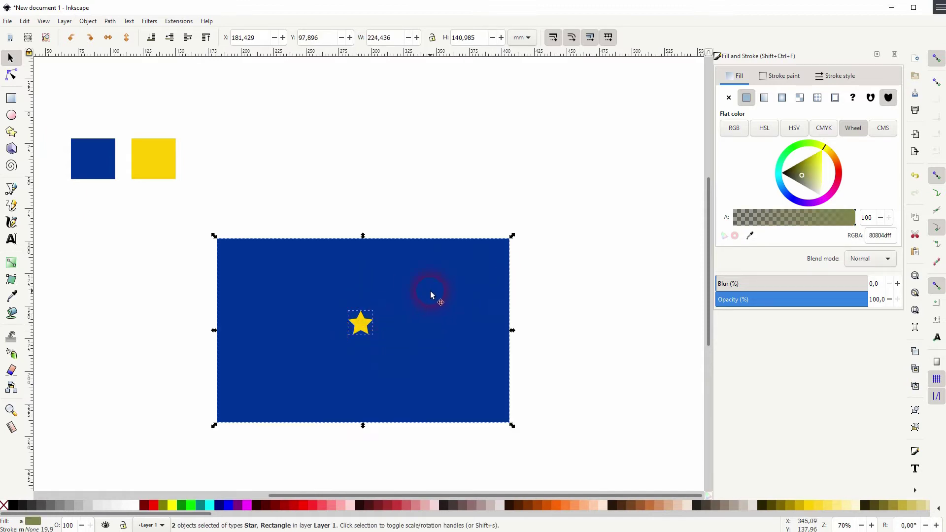
Centre the star horizontally and vertically on the rectangle using Align and Distribute
left_click(90, 21)
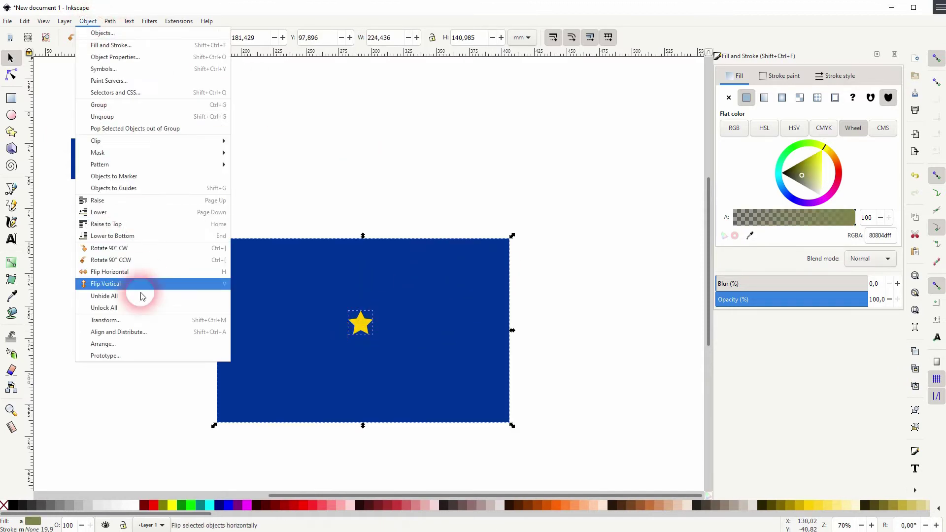
left_click(148, 332)
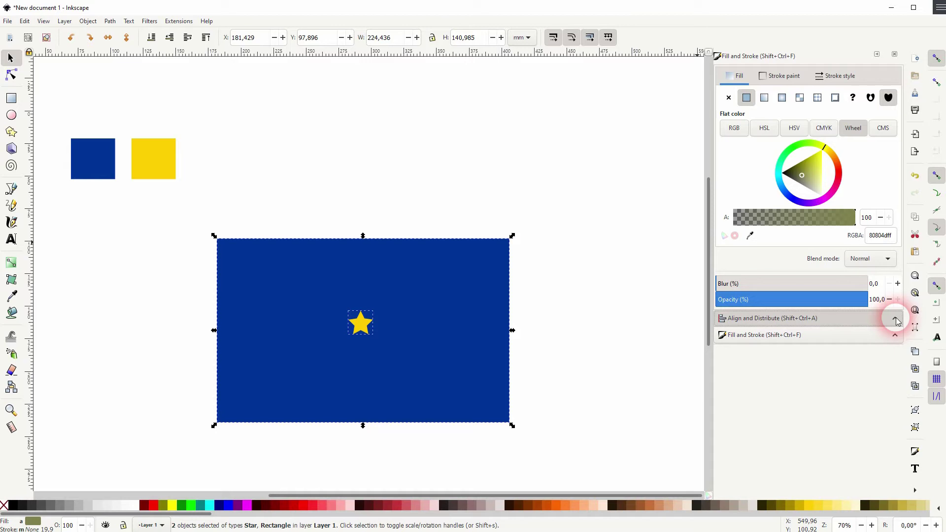
left_click(895, 54)
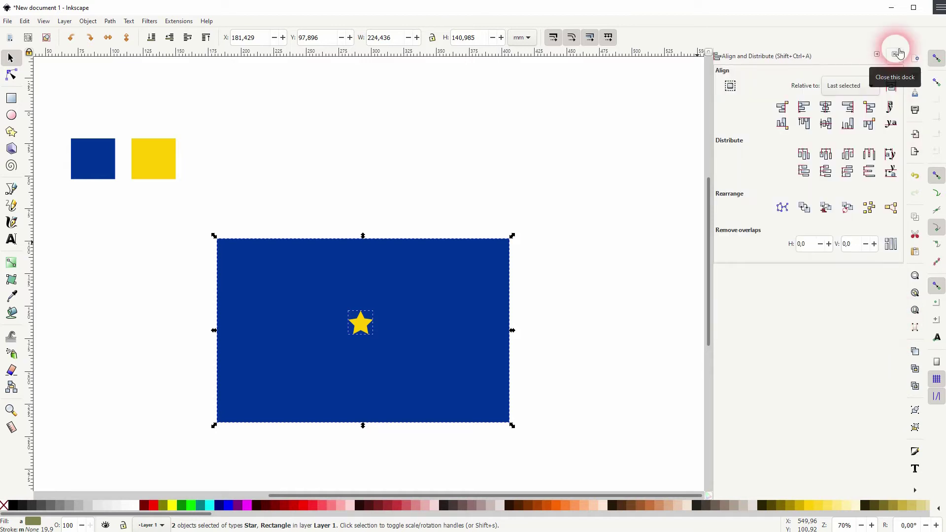
left_click(852, 85)
left_click(852, 86)
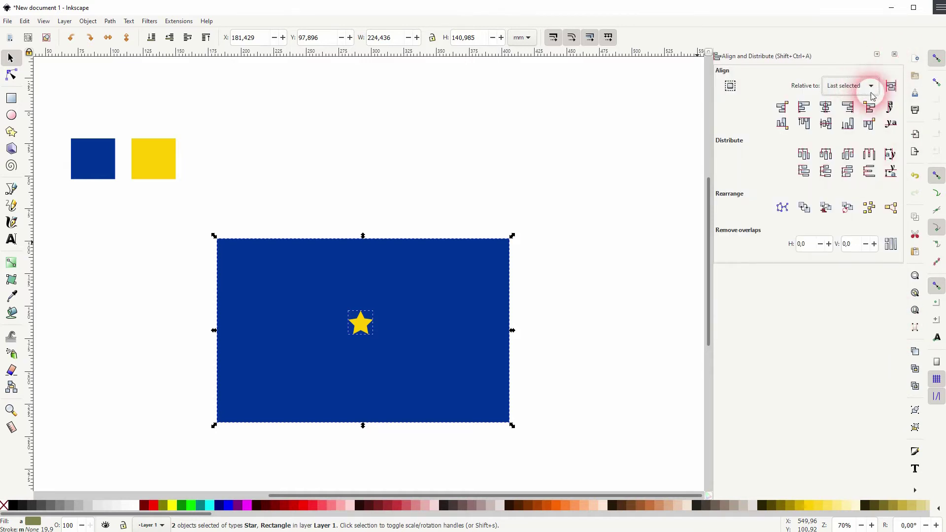
left_click(827, 111)
left_click(827, 122)
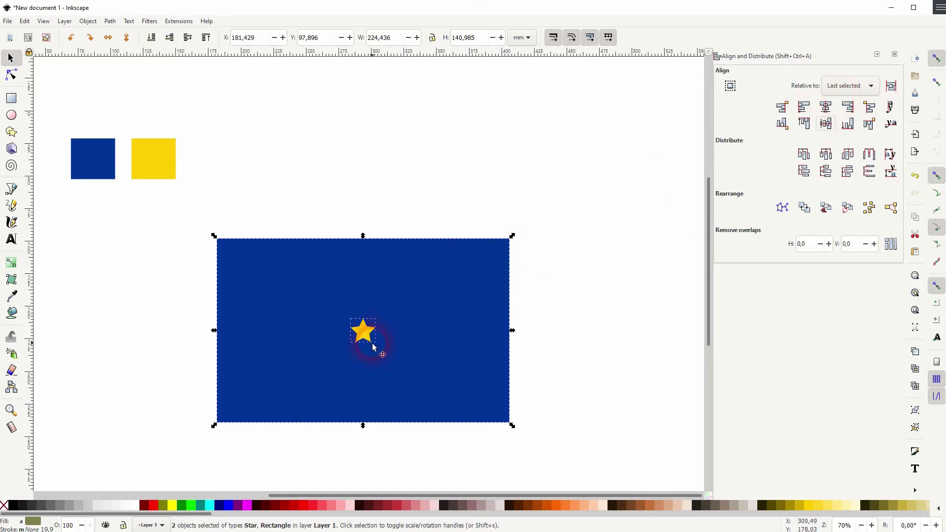
left_click(894, 54)
scroll(358, 358, "up", 2)
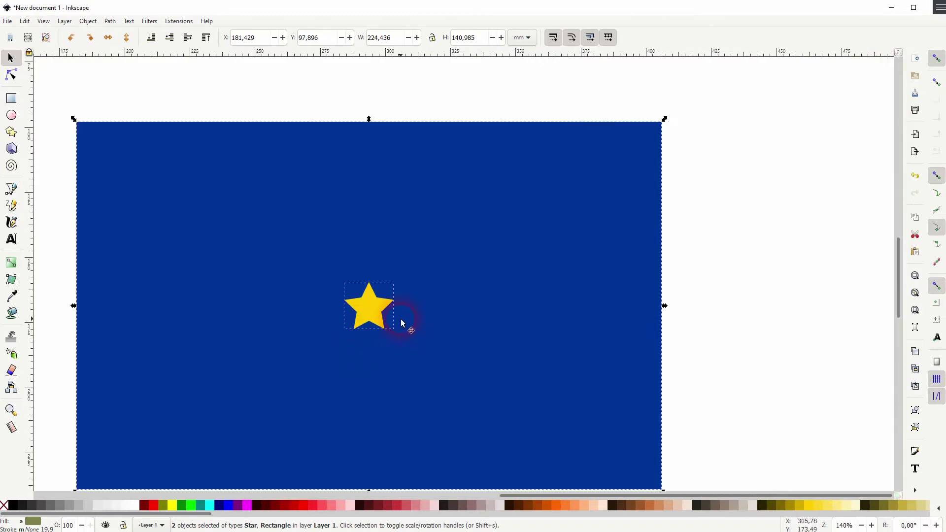
Duplicate the centred star and drag the copy horizontally right to X 336.359 mm
left_click(729, 279)
left_click_drag(728, 279, 720, 253)
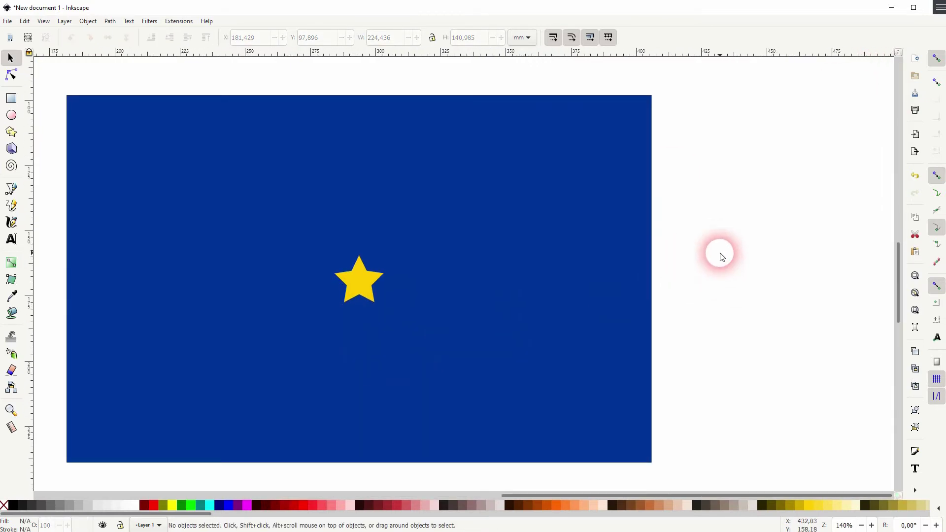
left_click(360, 281)
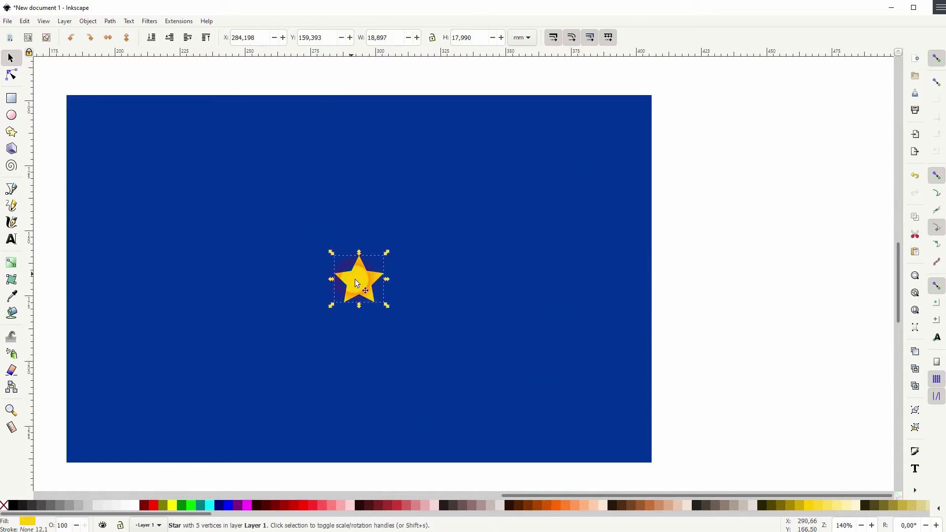
right_click(355, 280)
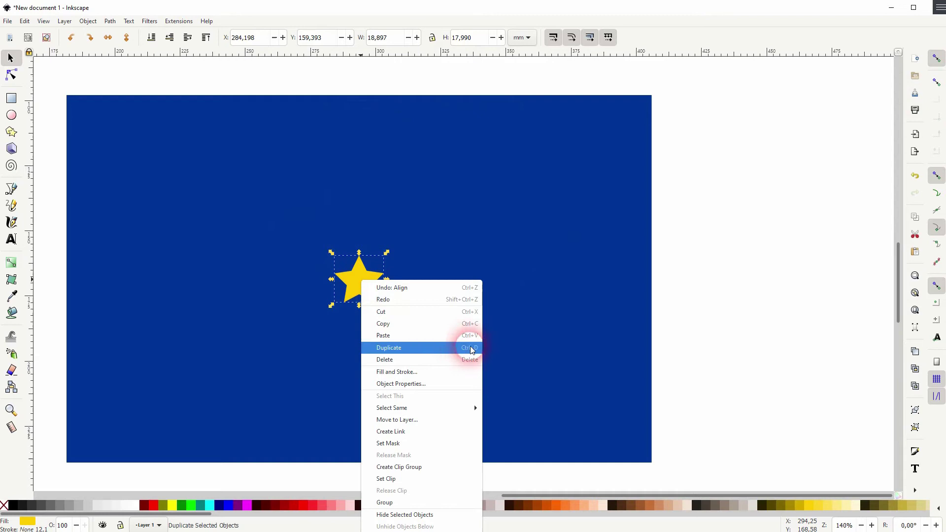
left_click(436, 346)
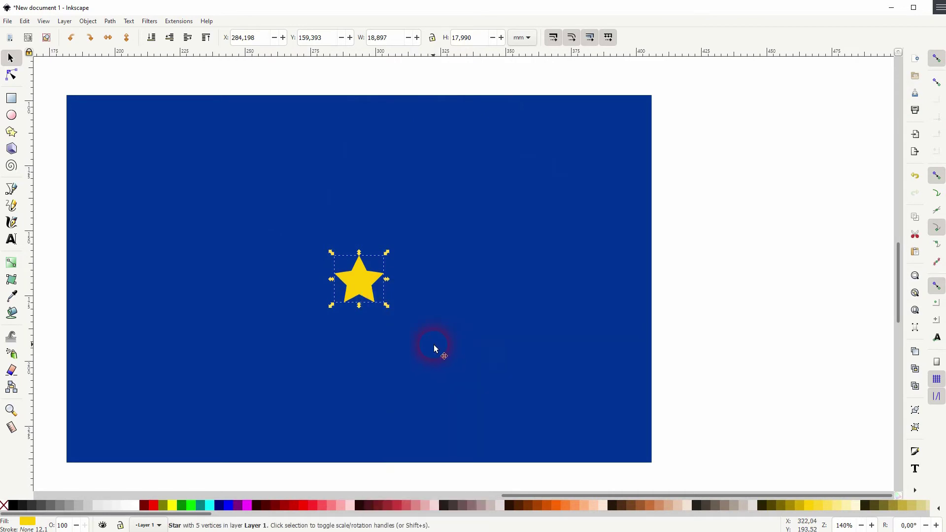
left_click_drag(362, 284, 505, 283)
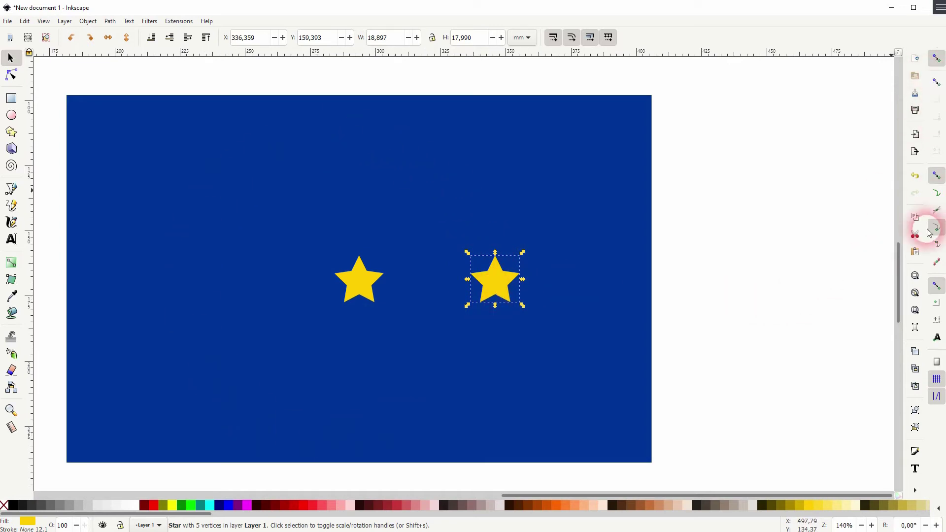
Enable rotation-centre snapping and snap the copy's rotation centre onto the original star's centre
left_click(936, 323)
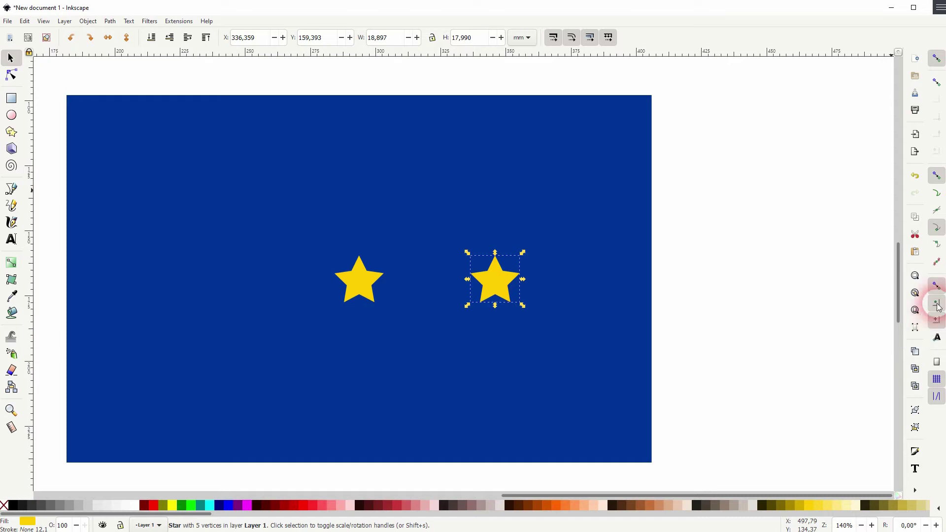
left_click(511, 272)
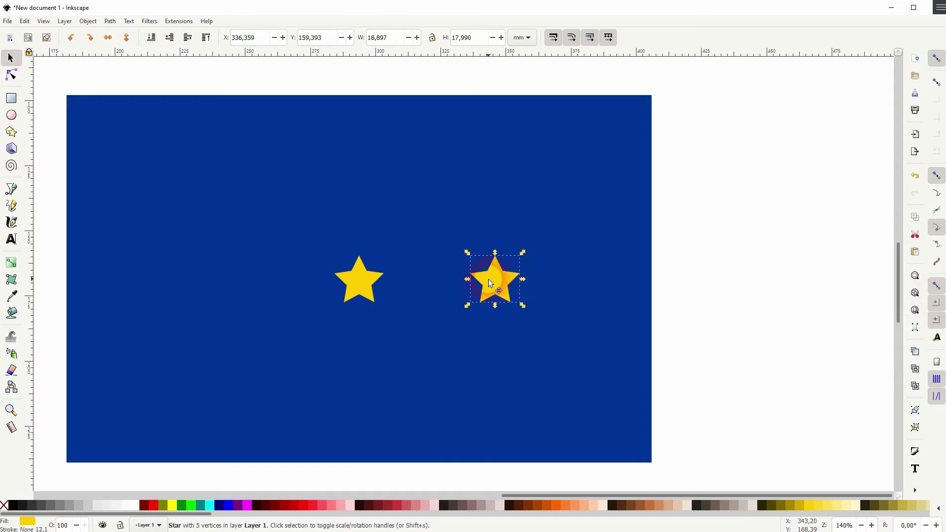
left_click(497, 280)
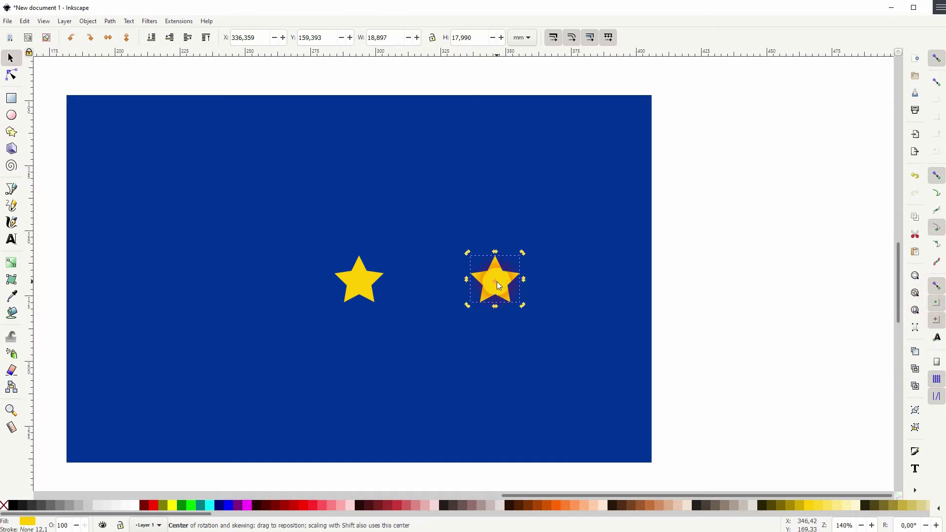
left_click_drag(496, 281, 491, 281)
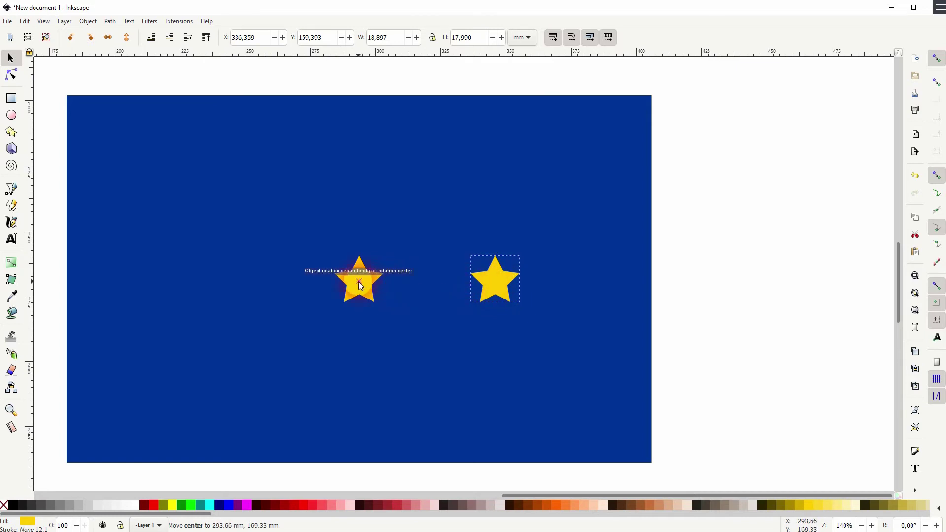
left_click_drag(359, 282, 358, 282)
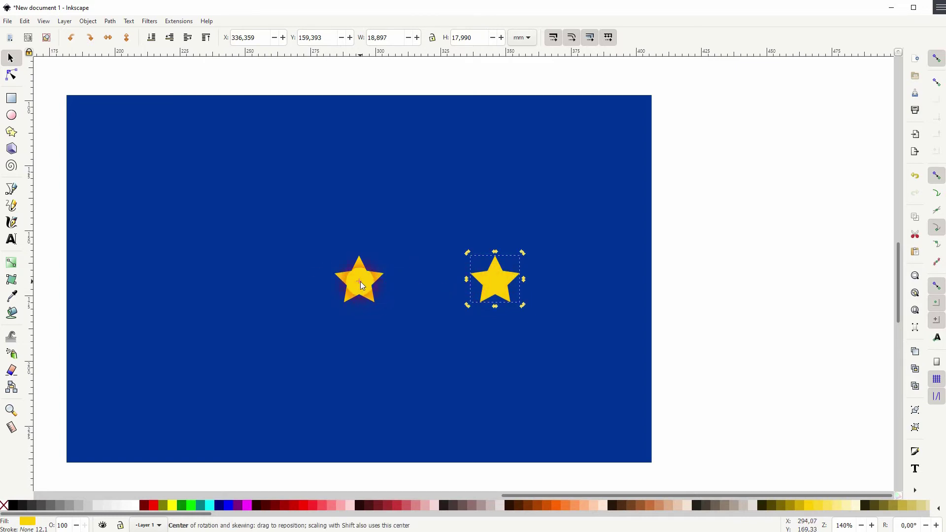
left_click(743, 267)
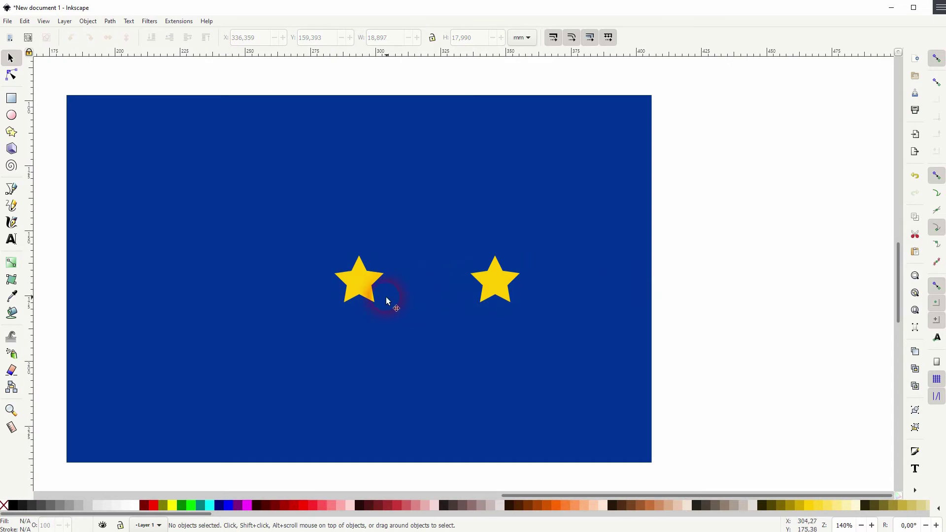
left_click(369, 291)
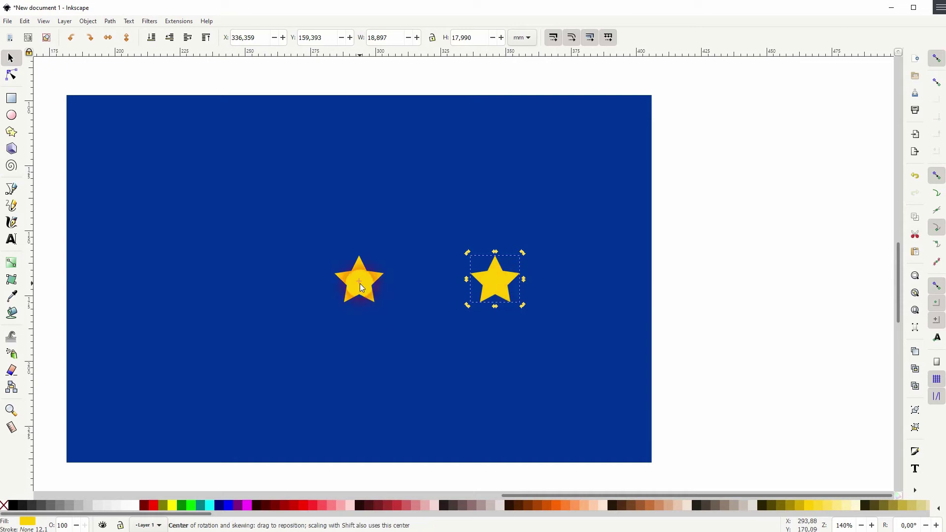
Set a 30° (360/12) angle in the Transform Rotate tab and test both rotation directions
left_click(88, 20)
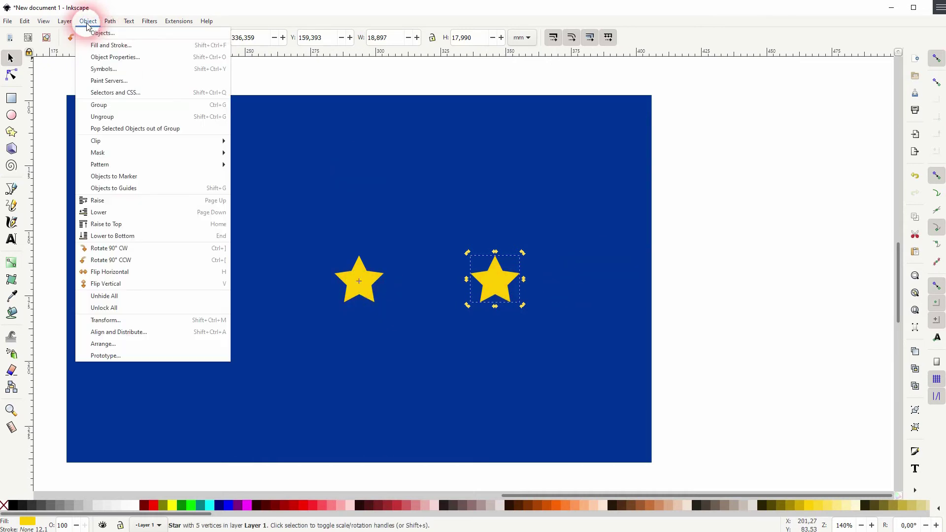
left_click(150, 328)
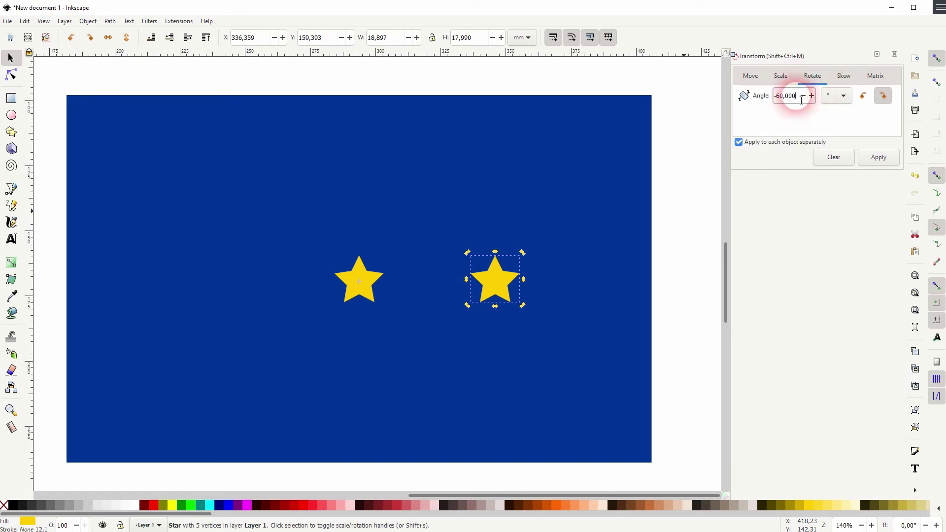
left_click_drag(796, 96, 754, 96)
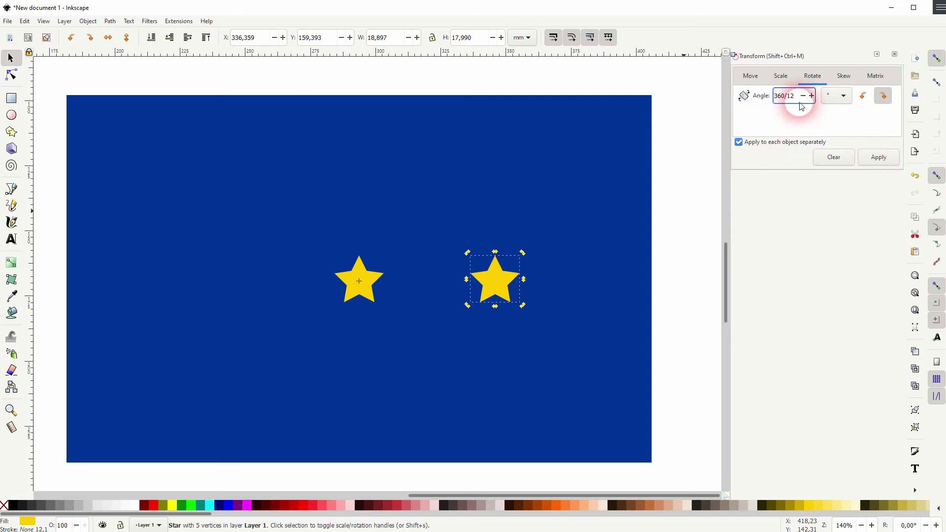
left_click(878, 158)
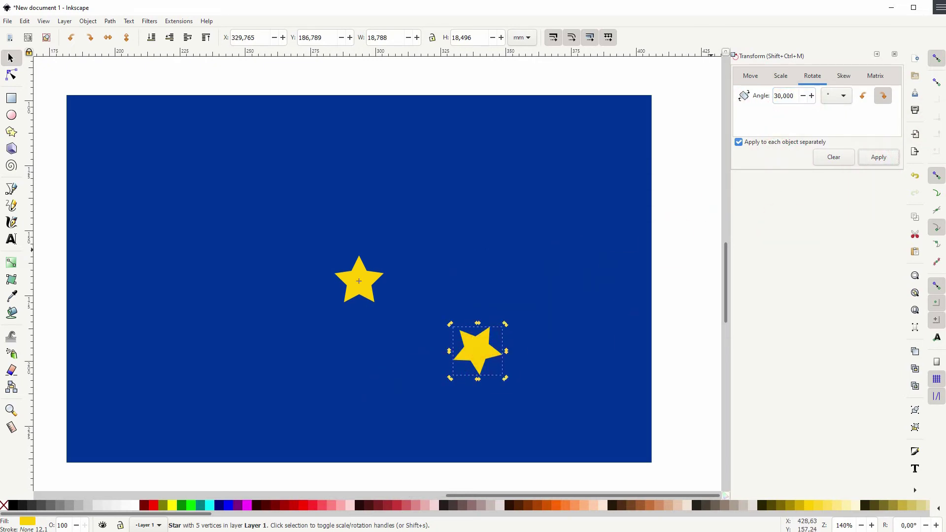
left_click(863, 95)
left_click(879, 157)
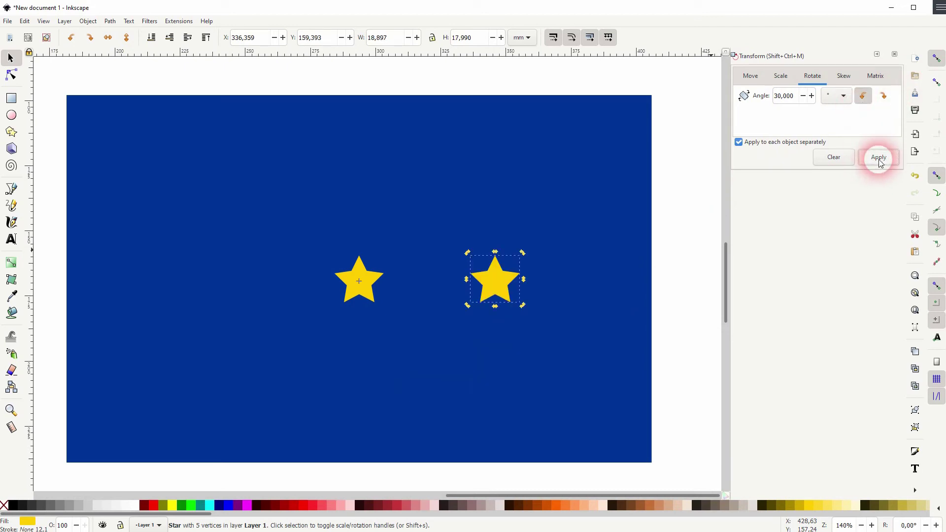
left_click(879, 157)
left_click(883, 96)
left_click(879, 158)
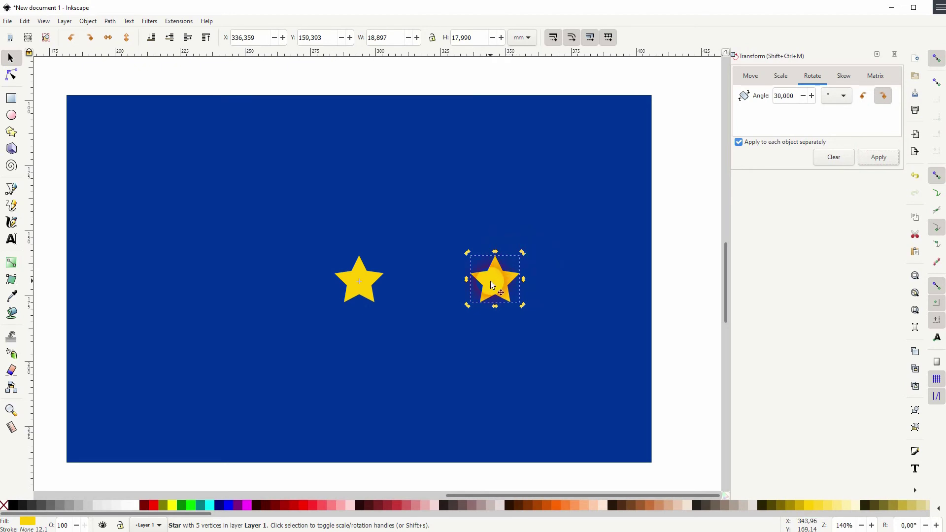
Apply the 30° rotation repeatedly, adding star copies until the ring of twelve closes
left_click(884, 159)
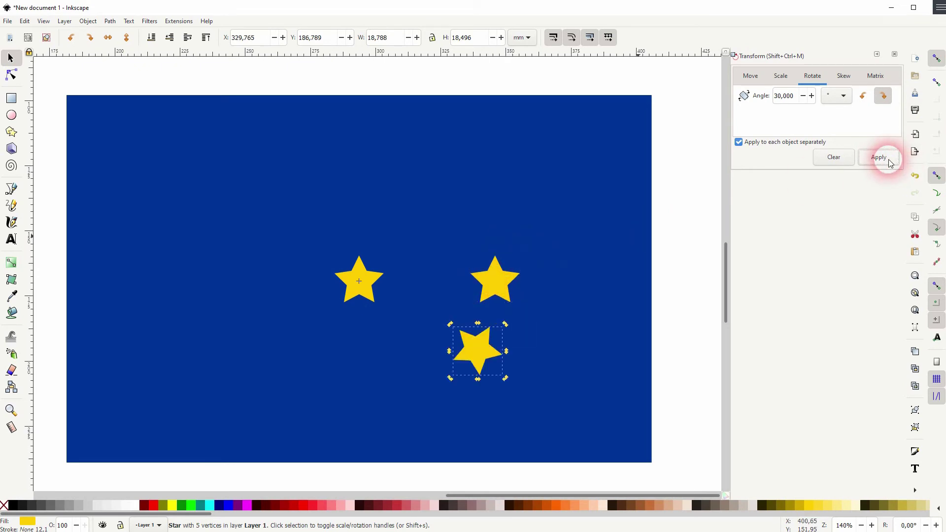
left_click(890, 162)
left_click(889, 163)
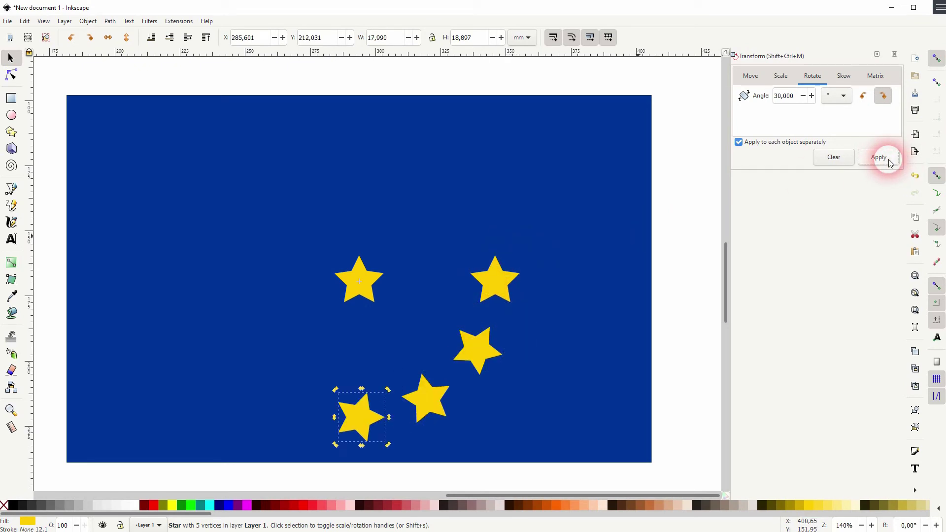
left_click(890, 162)
left_click(890, 163)
left_click(889, 162)
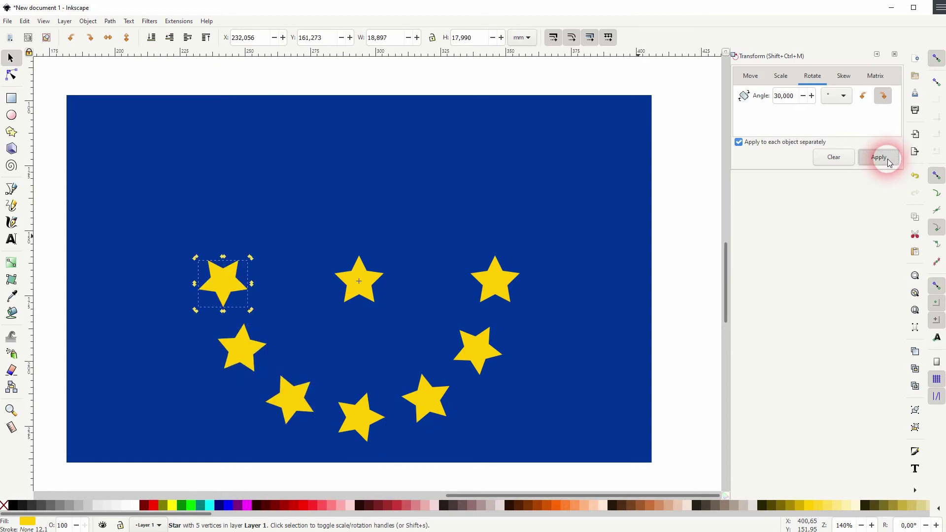
left_click(889, 163)
left_click(889, 162)
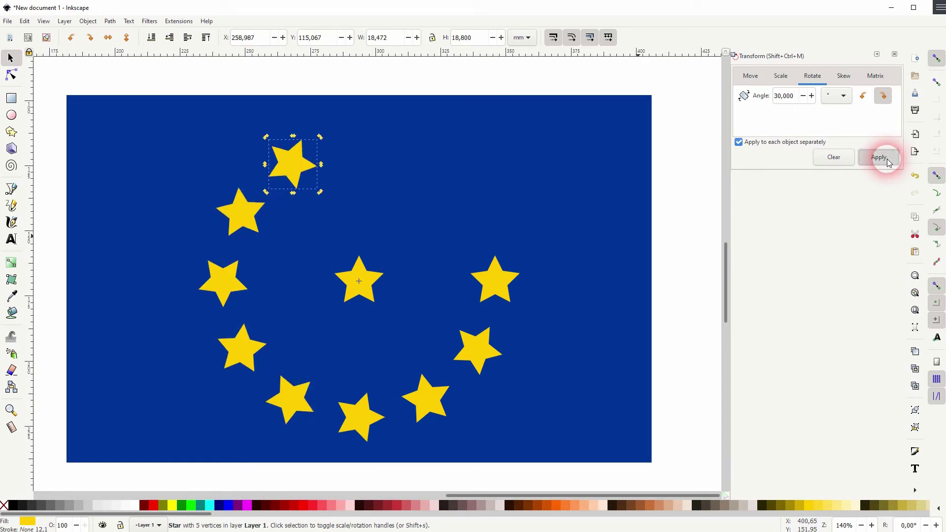
left_click(889, 162)
left_click(890, 163)
left_click(890, 163)
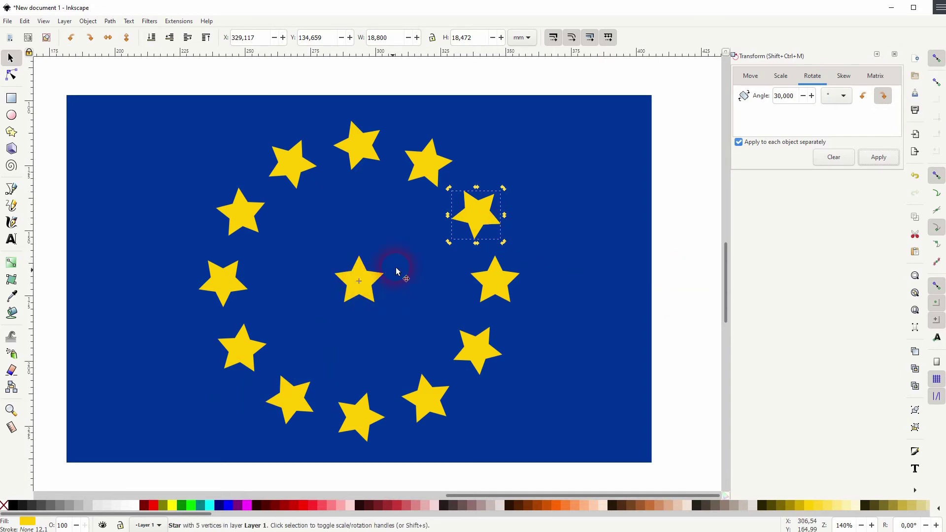
Turn the lower-right ring star upright by applying a negative rotation angle
left_click(360, 275)
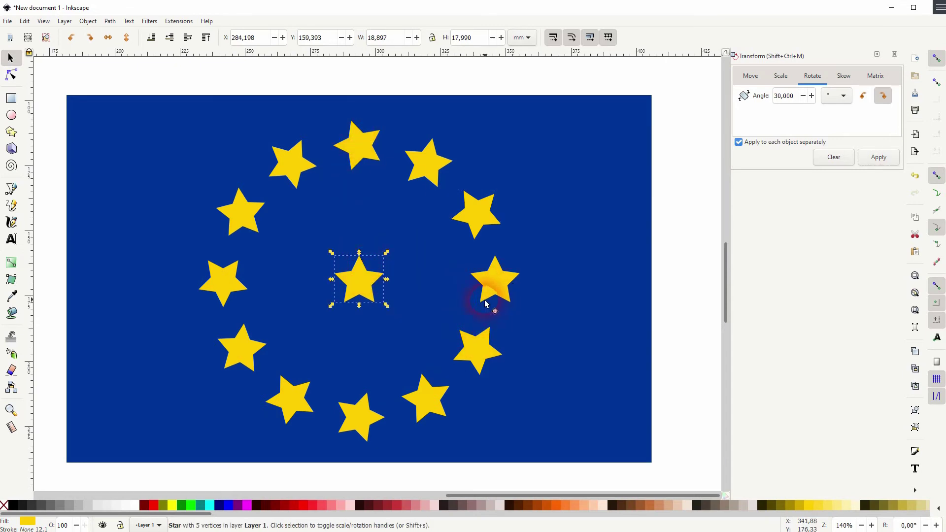
double_click(478, 355)
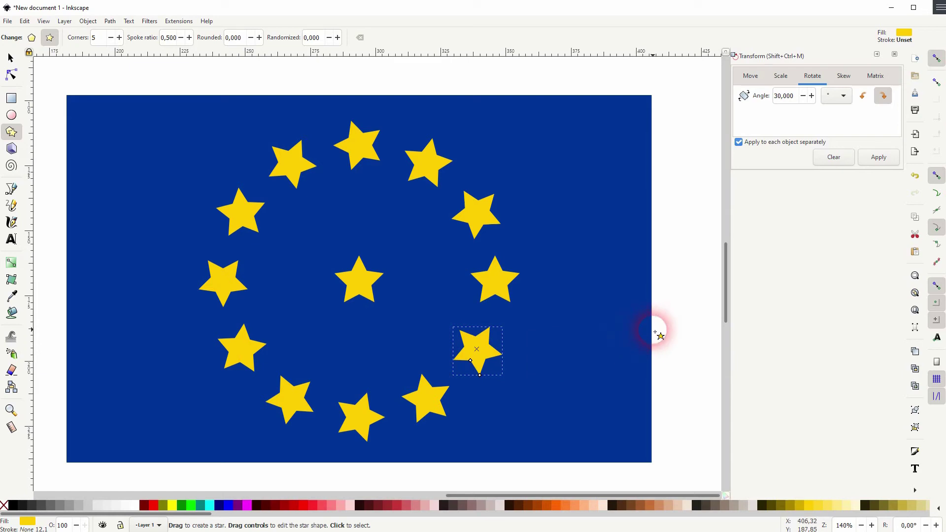
left_click(10, 57)
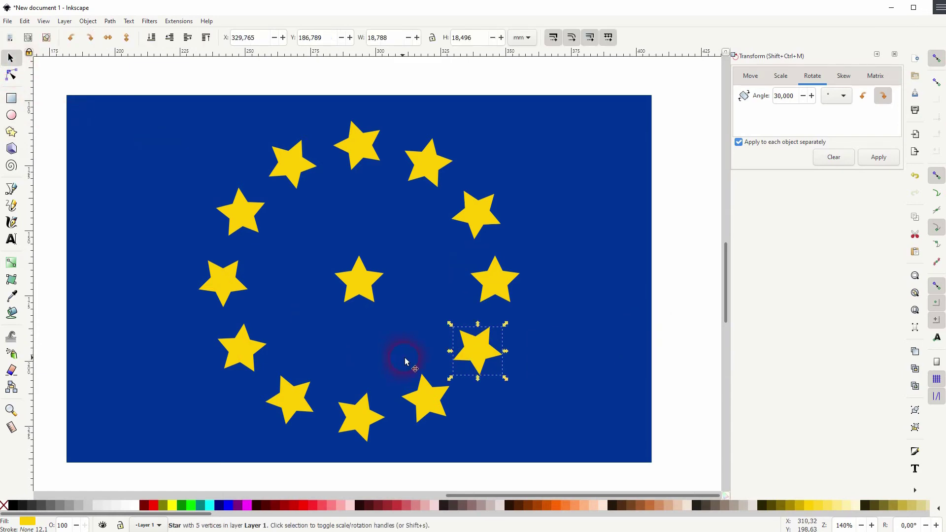
left_click(477, 354)
mouse_move(477, 351)
left_mouse_down()
mouse_move(362, 283)
mouse_move(477, 349)
left_mouse_up()
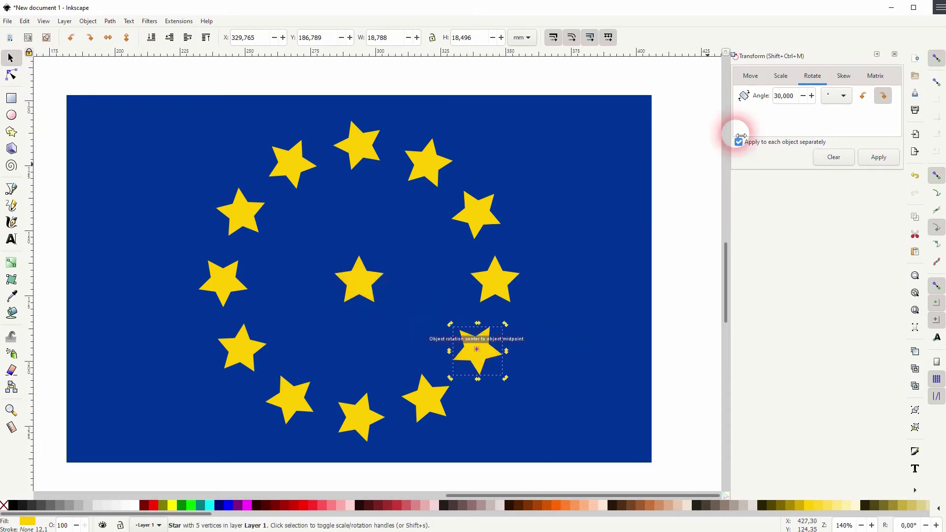
left_click(778, 96)
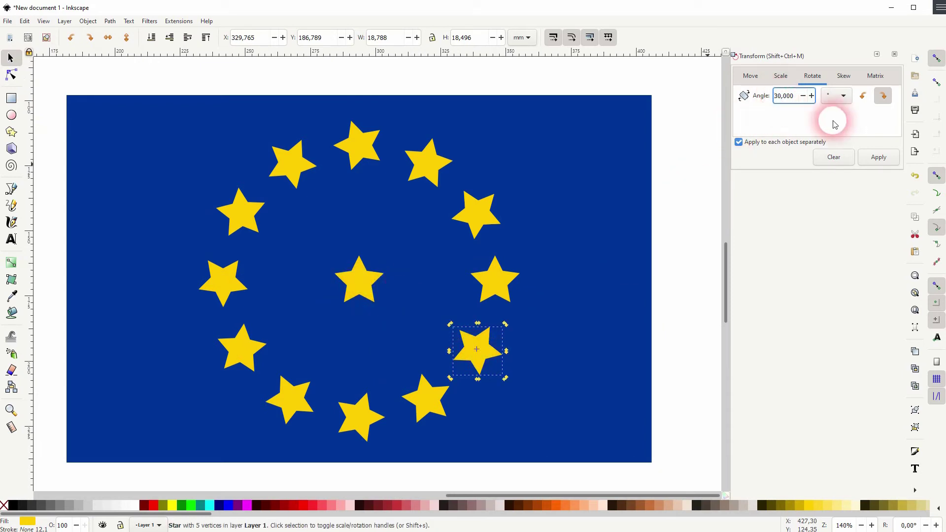
type("-")
left_click(879, 156)
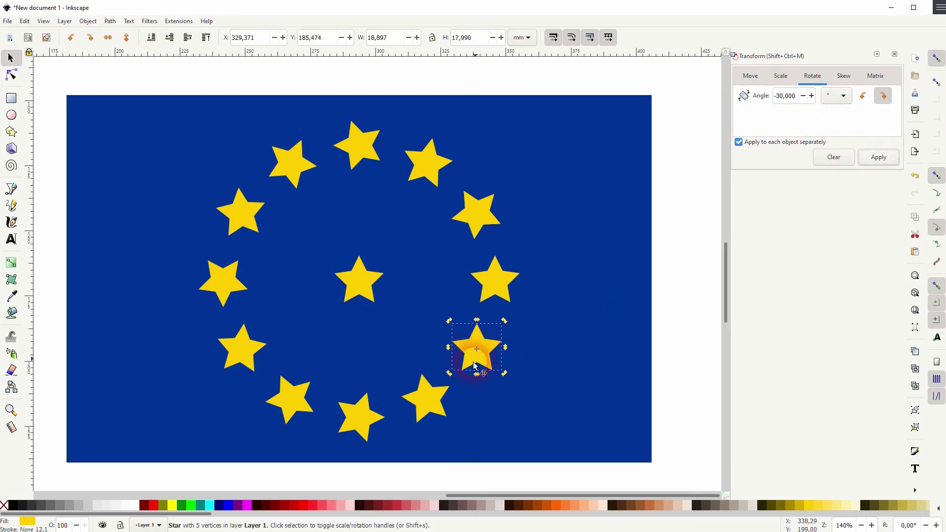
Try rotating the lower ring star by -60°, then undo the misplaced result
left_click(432, 397)
key("shift+F9")
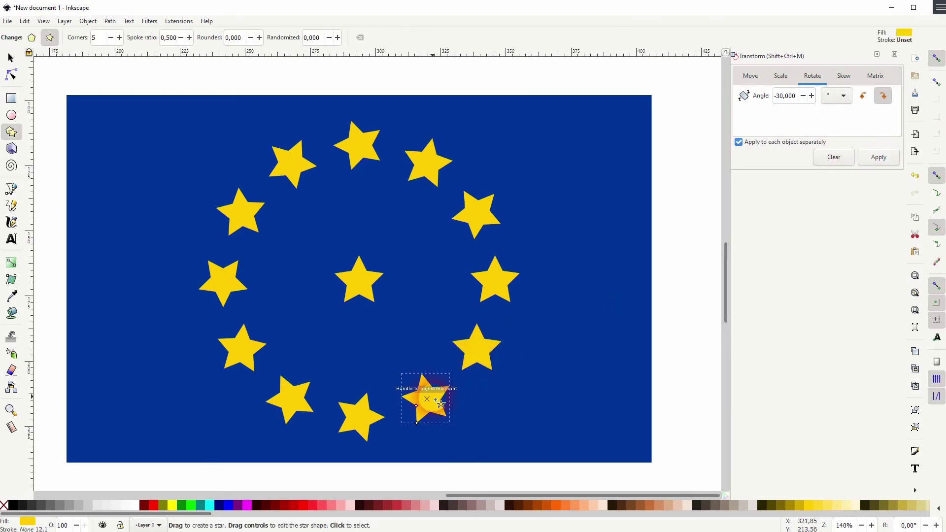
left_click(11, 58)
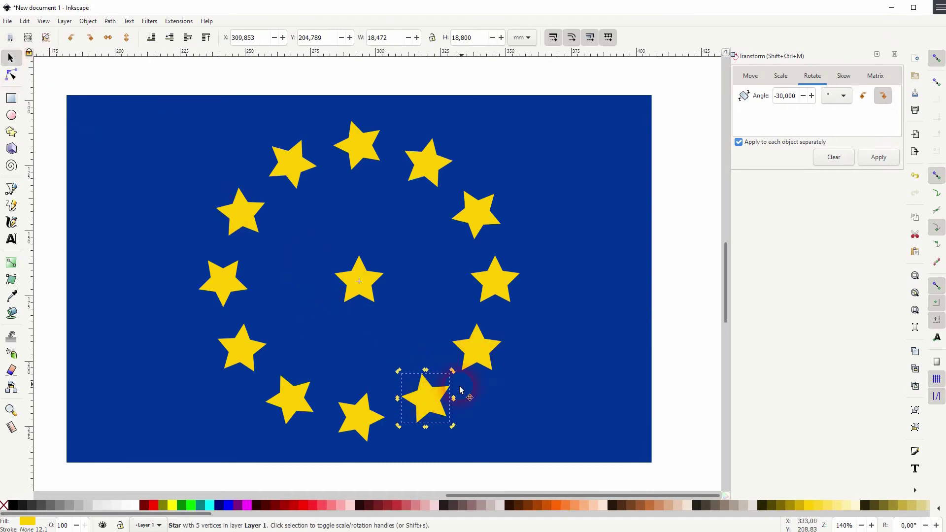
left_click(678, 335)
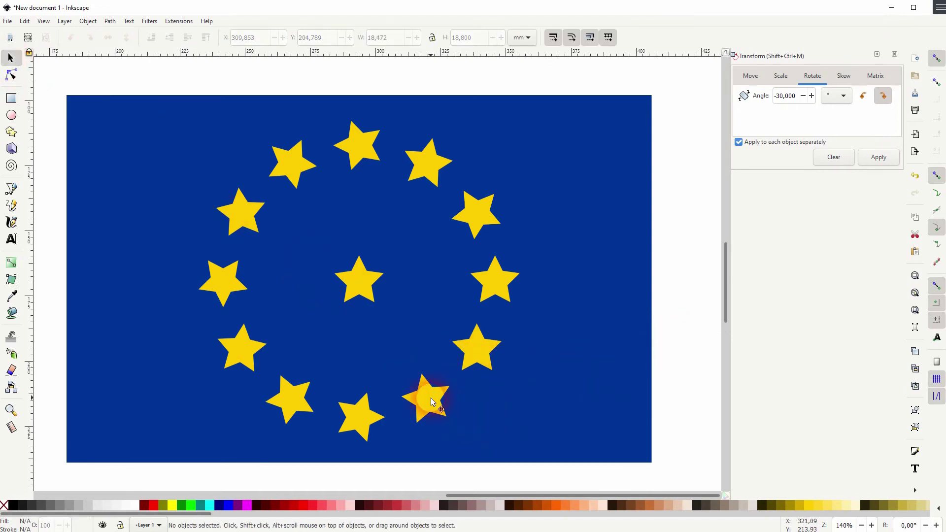
left_click(431, 401)
left_click(433, 388)
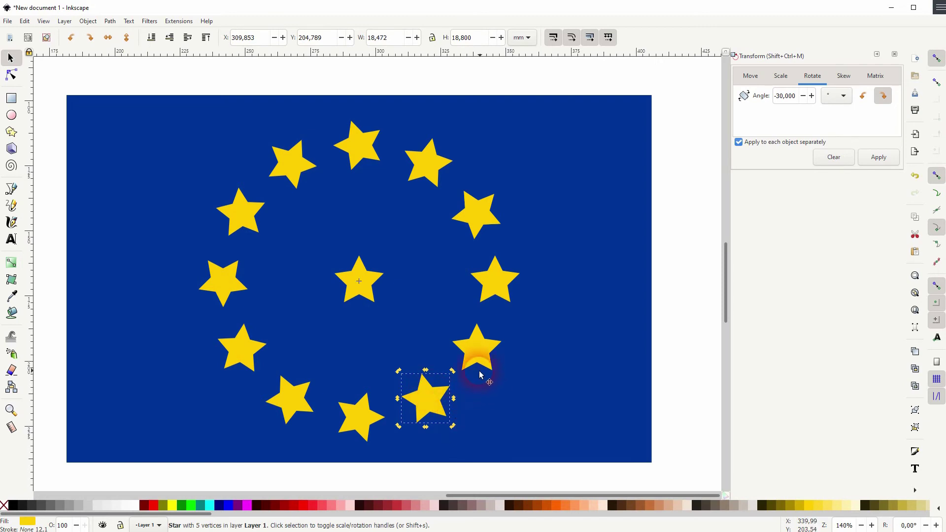
left_click(784, 97)
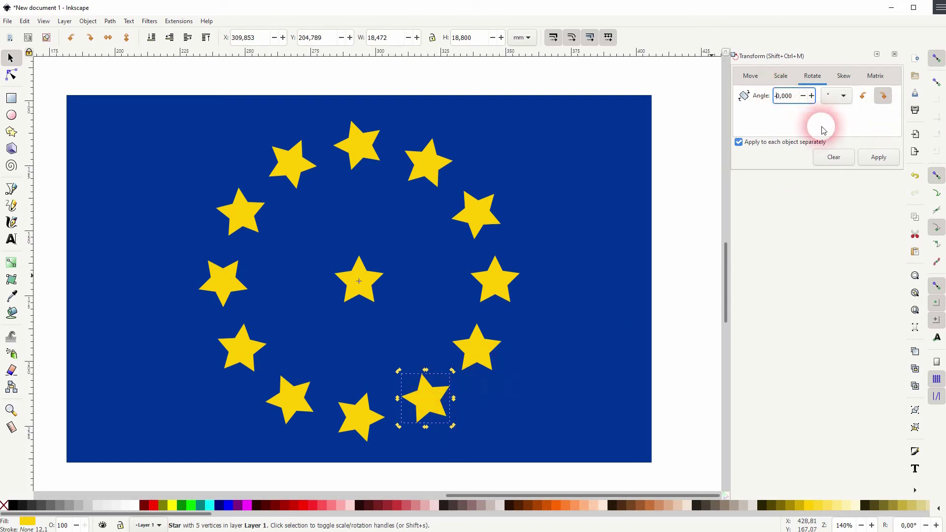
type("6")
left_click(878, 156)
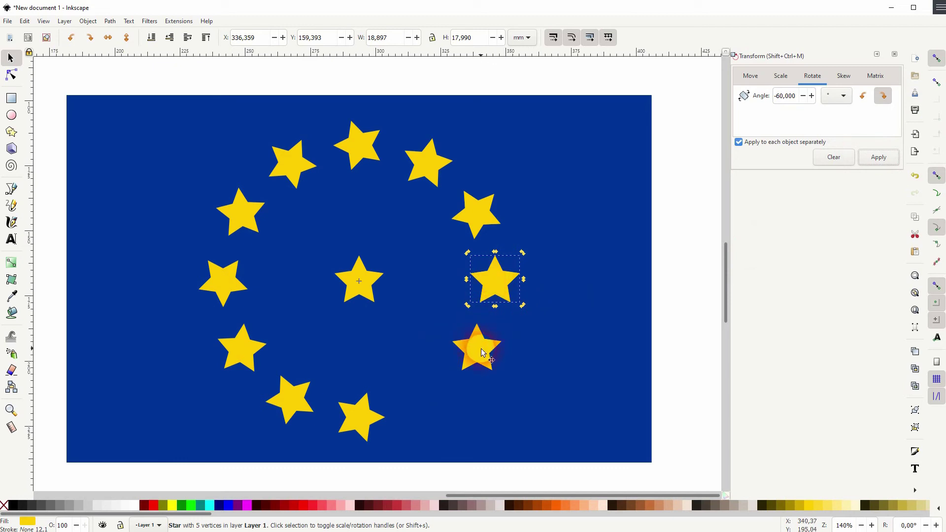
key("ctrl+z")
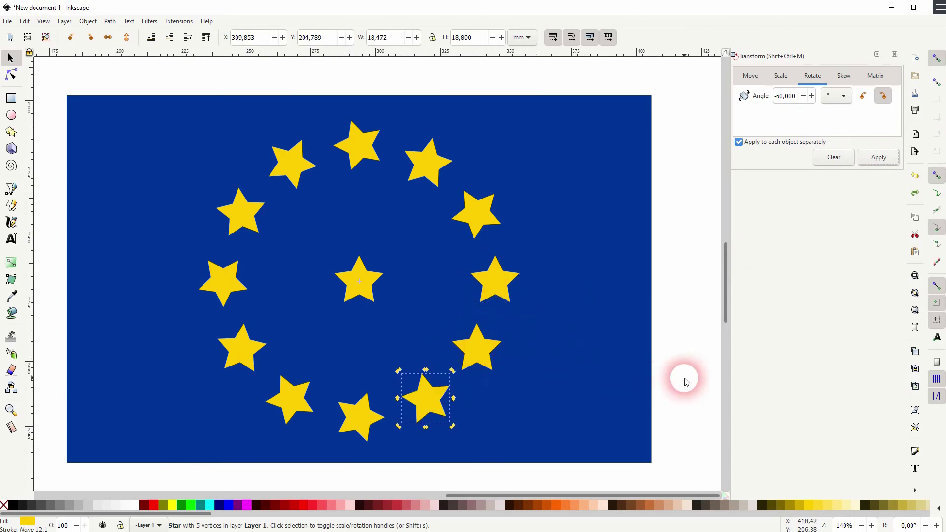
Move the lower star's rotation centre to its own midpoint and turn it upright
left_click(684, 378)
left_click(426, 407)
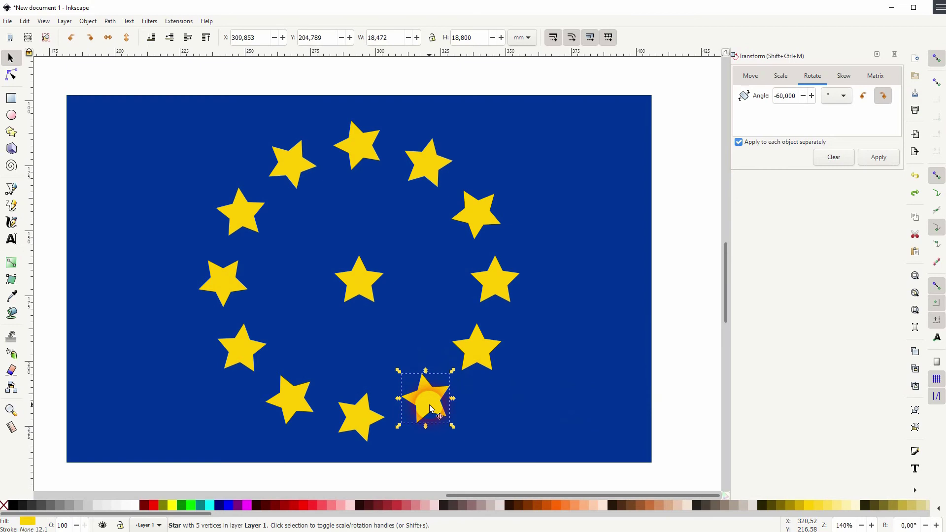
left_click_drag(359, 281, 427, 403)
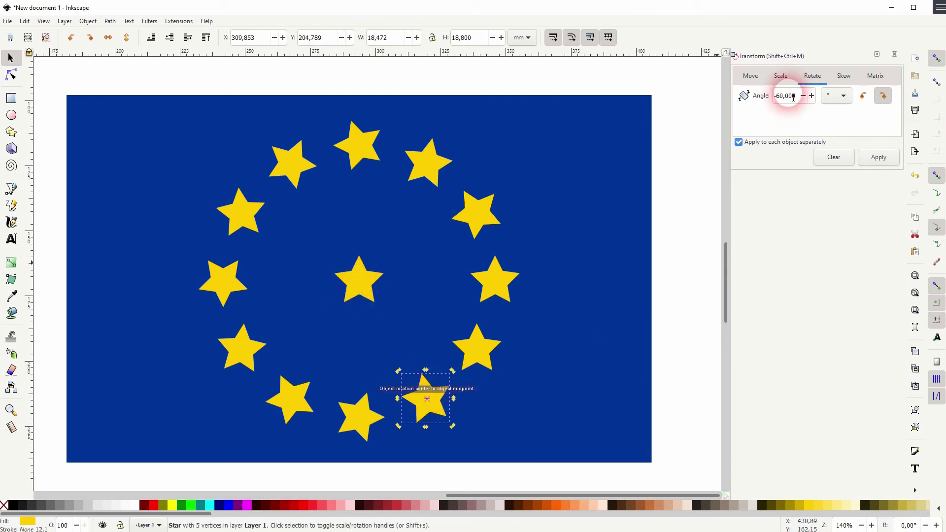
left_click(877, 157)
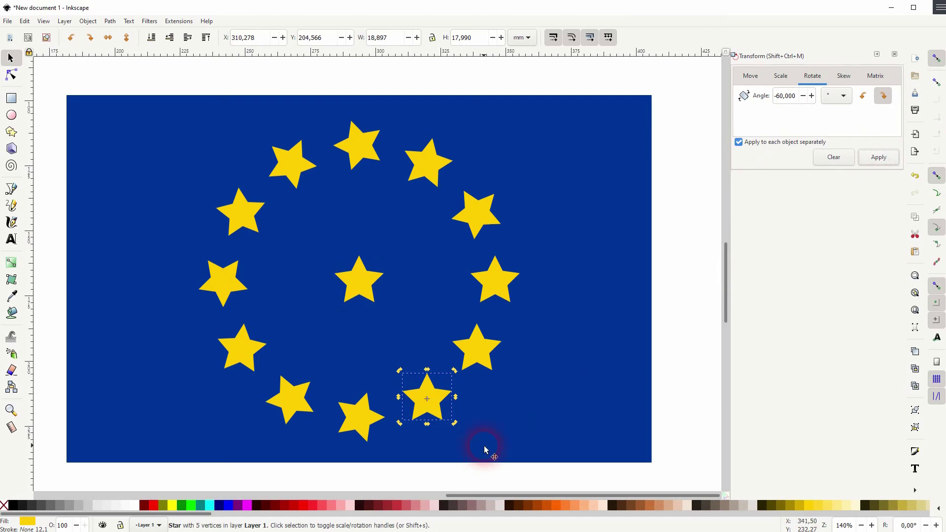
Centre the bottom star's rotation point on itself and rotate it -90° to stand upright
left_click(370, 427)
left_click(370, 428)
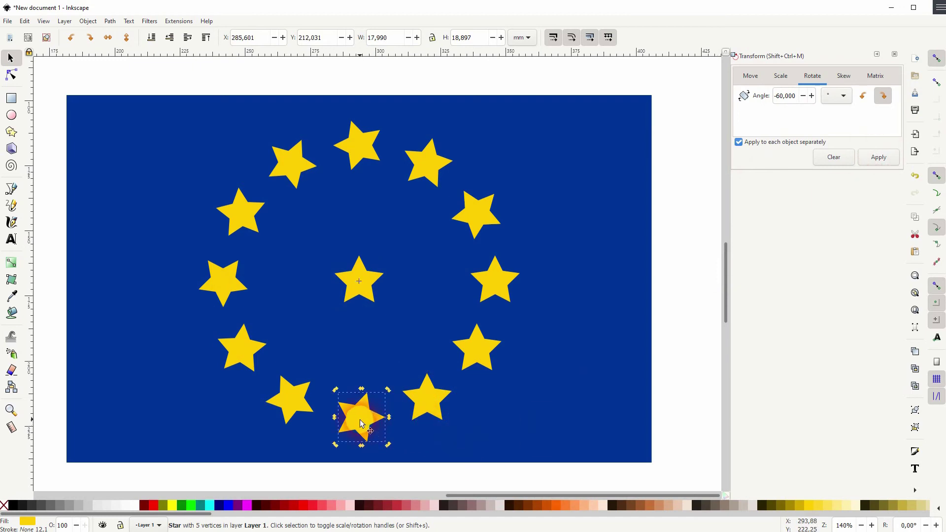
left_click_drag(360, 279, 343, 383)
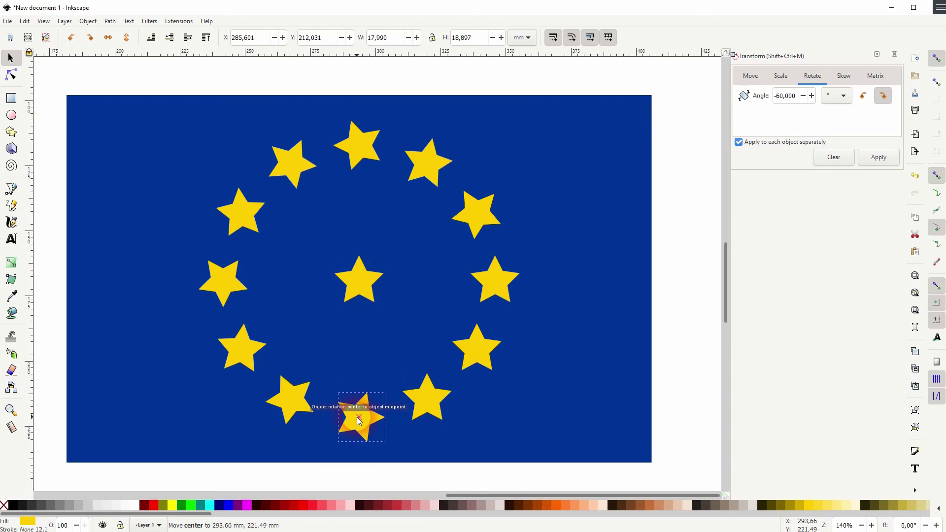
left_click(780, 96)
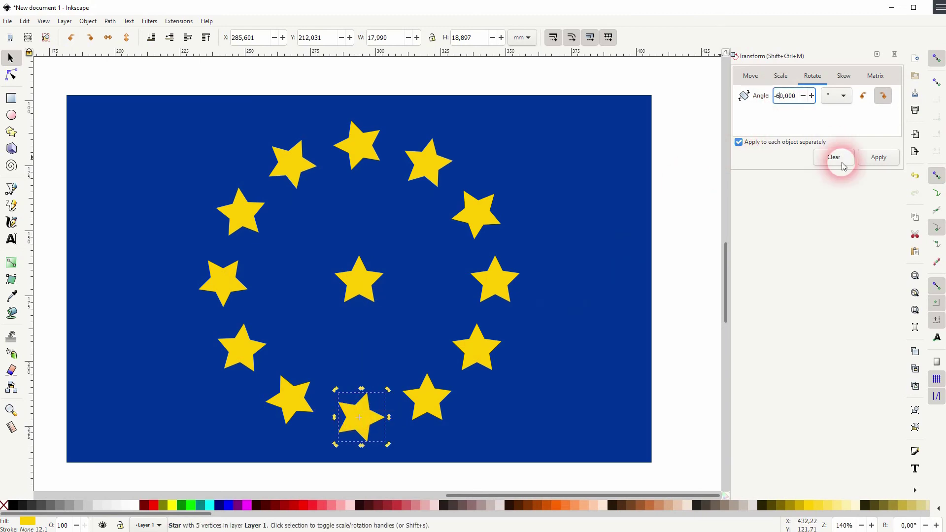
key("BackSpace")
type("9")
left_click(879, 157)
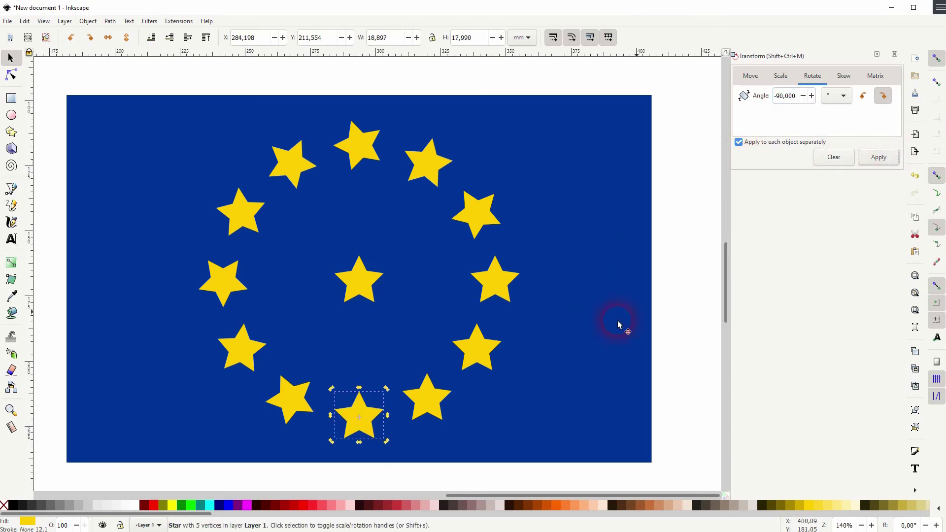
Rotate the lower-left star by -120 and the 8 o'clock star by -150 to stand upright
left_click(290, 395)
key("asterisk")
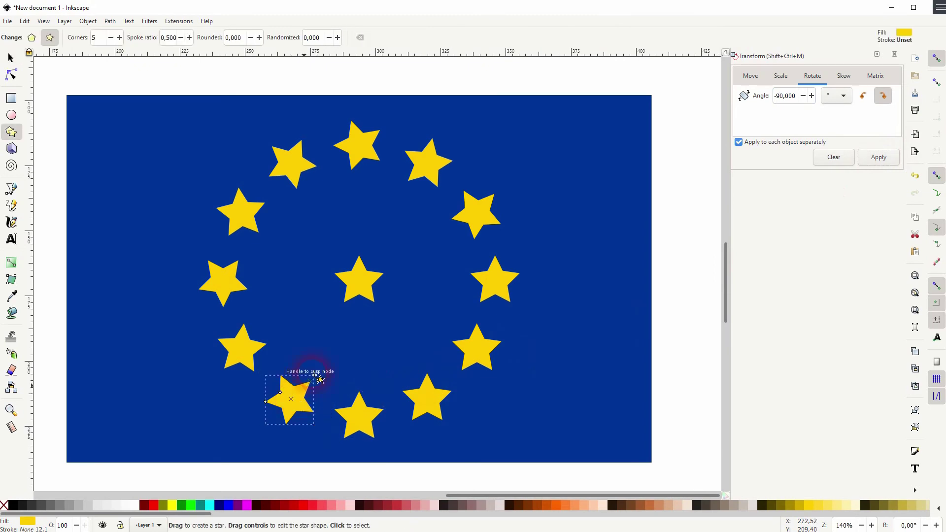
left_click(7, 58)
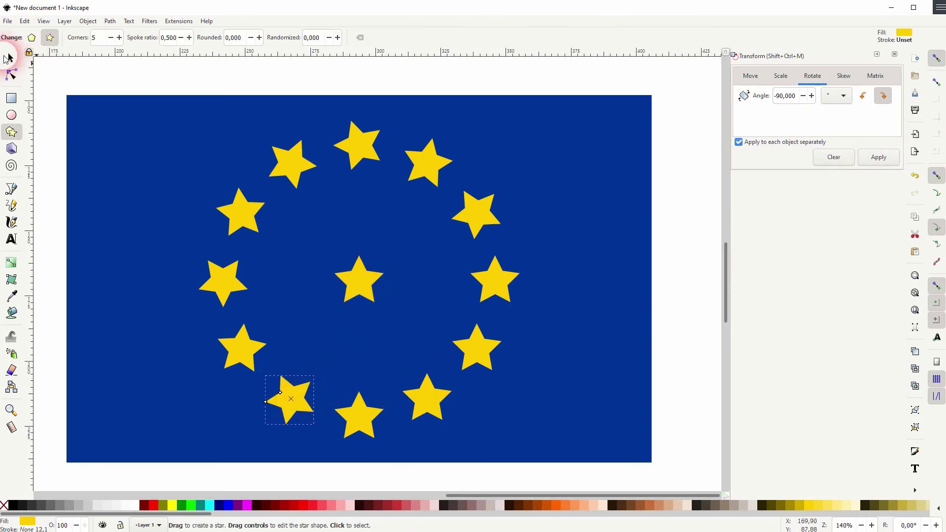
triple_click(787, 96)
type("-120")
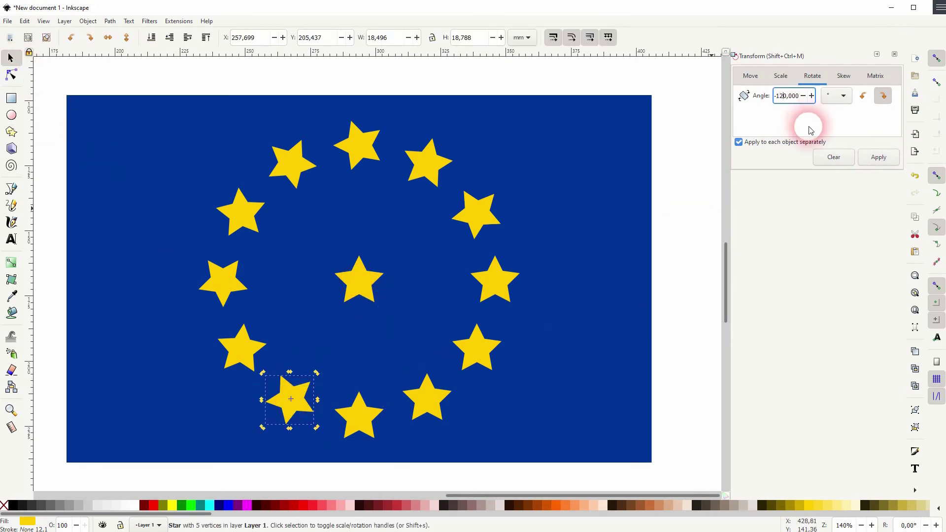
left_click(879, 157)
left_click(241, 364)
triple_click(791, 98)
type("-150")
left_click(879, 157)
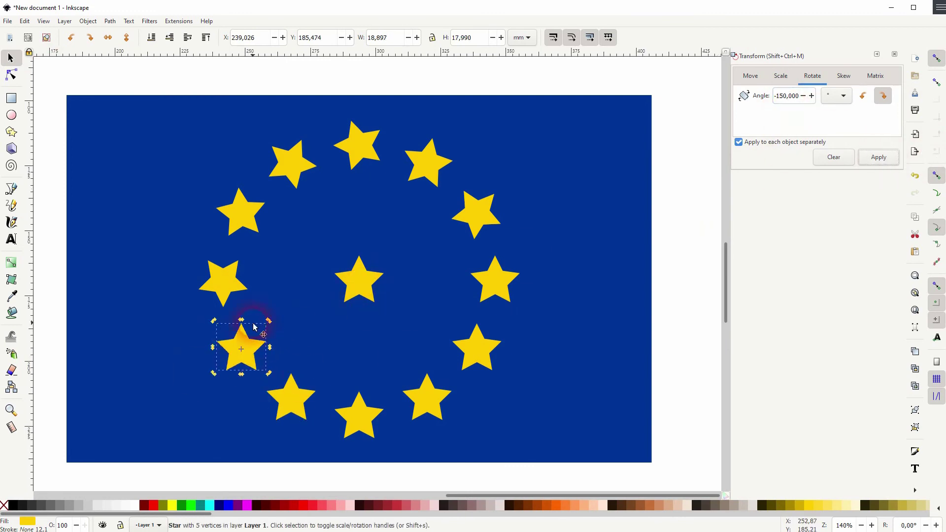
Rotate the 9 o'clock star by -180 and the 10 o'clock star by -210 to stand upright
double_click(224, 290)
left_click(10, 58)
left_click(222, 281)
triple_click(786, 96)
type("-180")
left_click(879, 156)
left_click(240, 211)
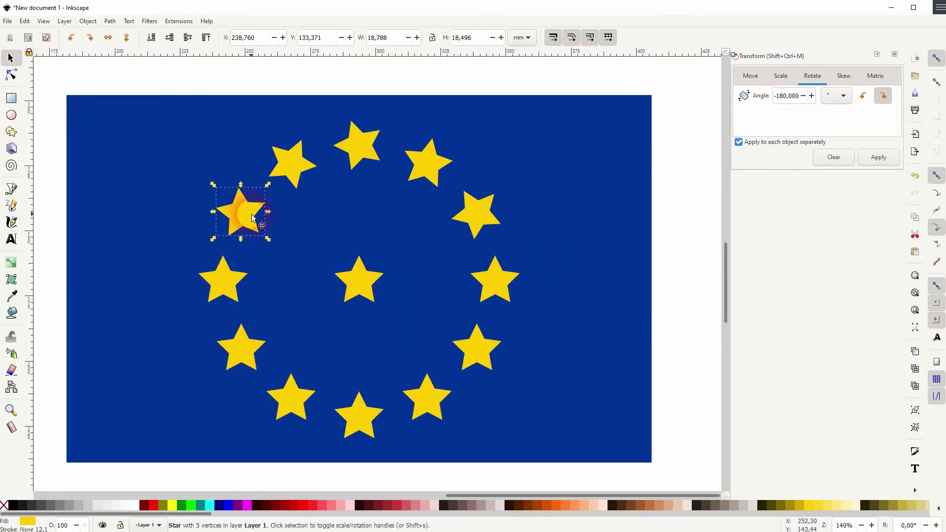
left_click_drag(240, 211, 265, 232)
triple_click(787, 96)
type("-210")
left_click(878, 157)
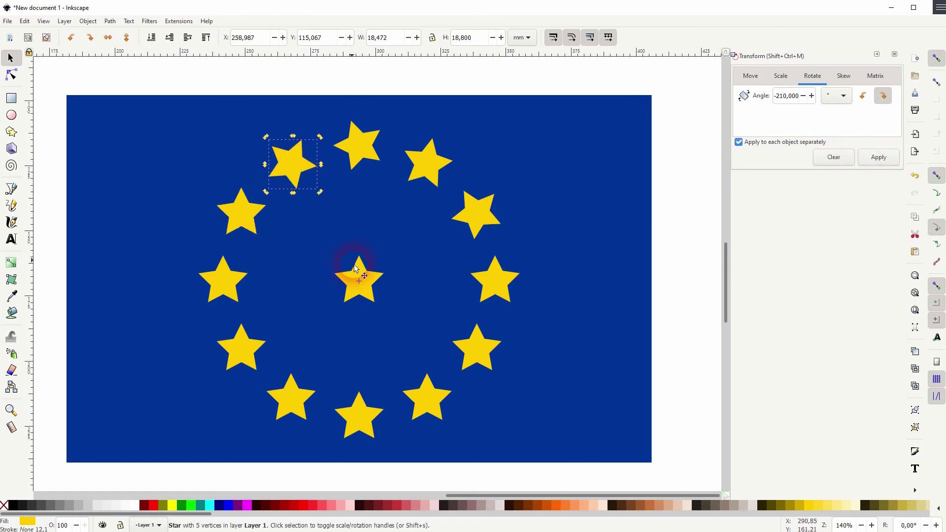
Turn the 11 o'clock star upright, then the 12 o'clock star with angle 240
left_click(879, 157)
double_click(363, 163)
left_click(10, 58)
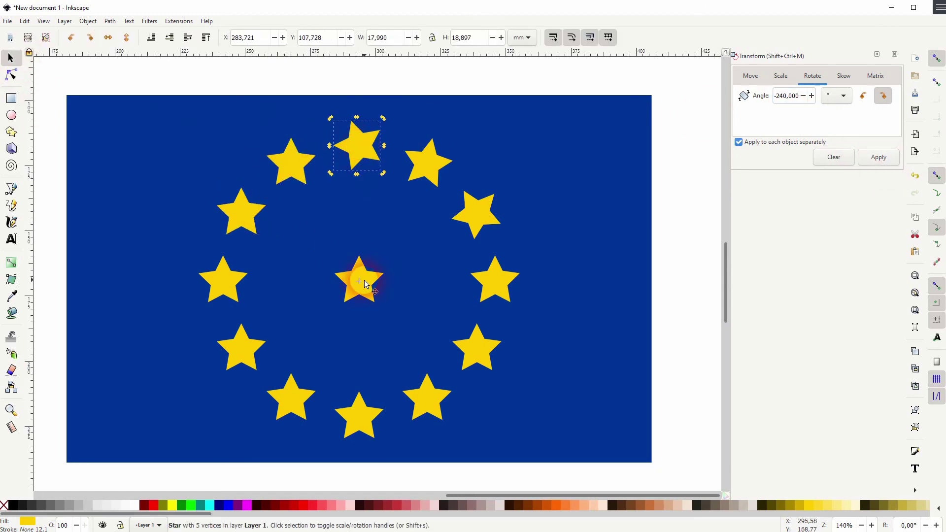
double_click(783, 95)
type("240")
left_click(879, 157)
Rotate the 1 o'clock star by 300 and the 2 o'clock star by 330 to stand upright
left_click(423, 167)
left_click(417, 170)
double_click(788, 95)
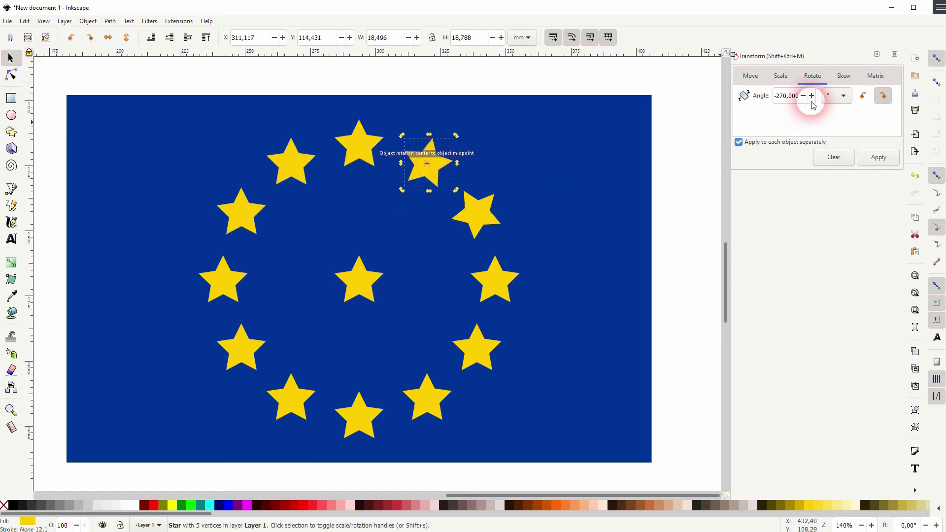
type("300")
left_click(878, 157)
double_click(787, 95)
type("330")
left_click(878, 157)
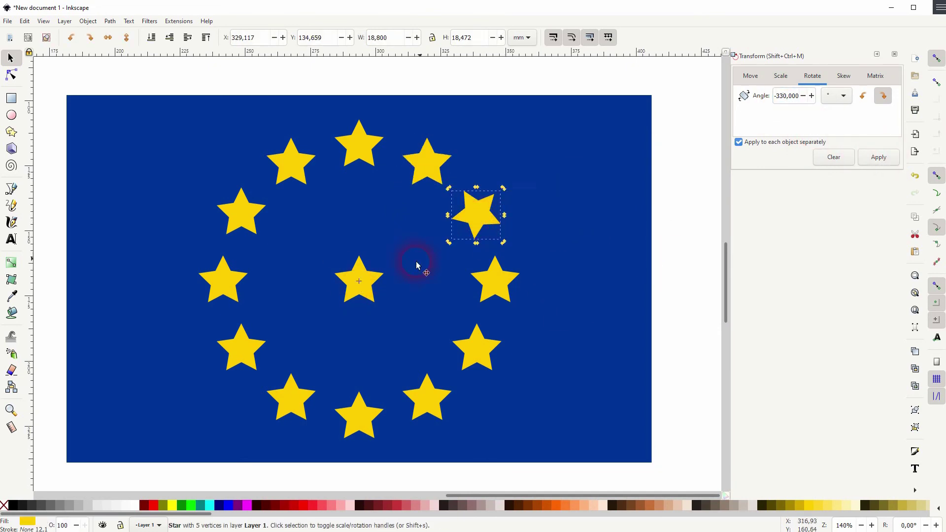
Select all twelve stars and move their rotation centre to the ring's middle
left_click(684, 256)
scroll(563, 277, "down", 2)
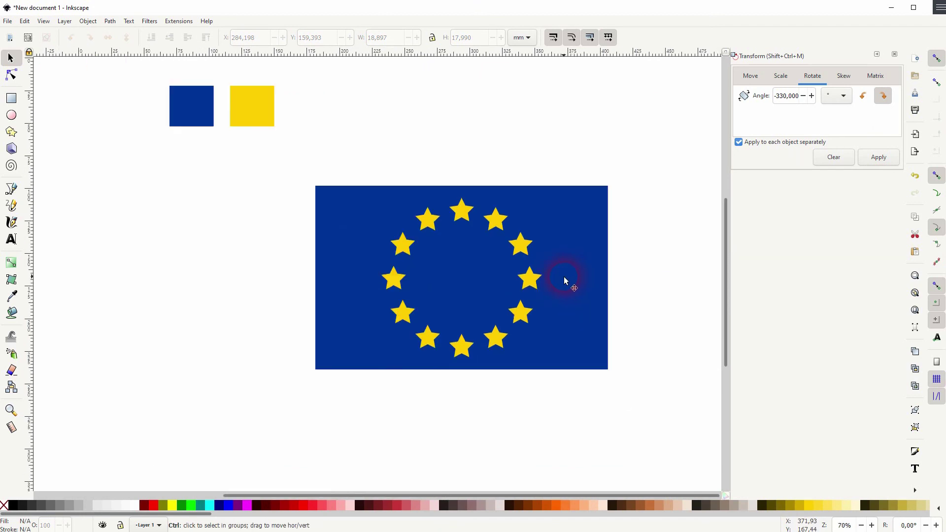
scroll(564, 277, "up", 1)
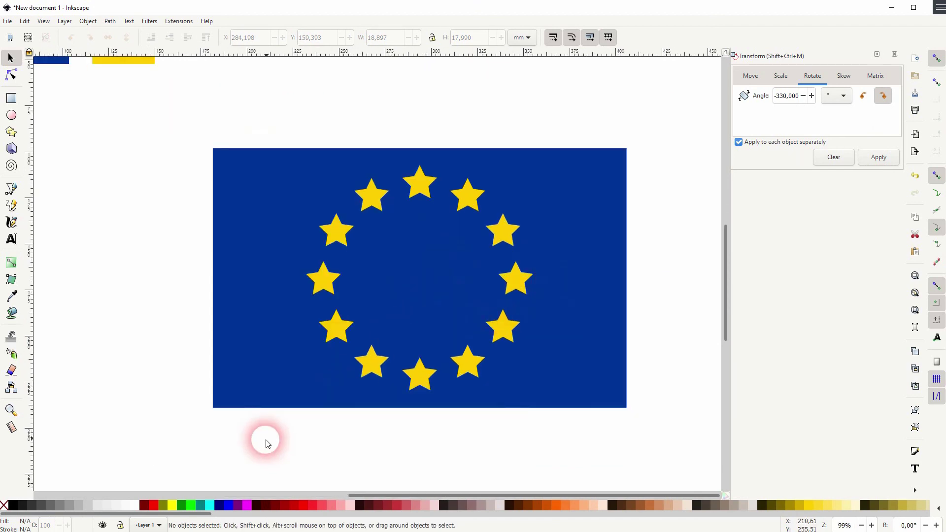
left_click_drag(239, 447, 588, 115)
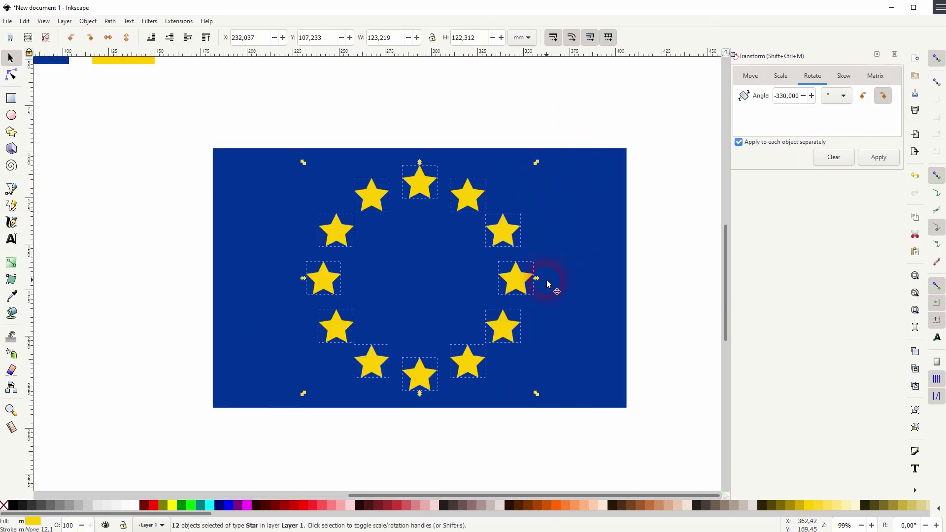
mouse_move(537, 278)
left_mouse_down()
mouse_move(528, 279)
mouse_move(536, 279)
left_mouse_up()
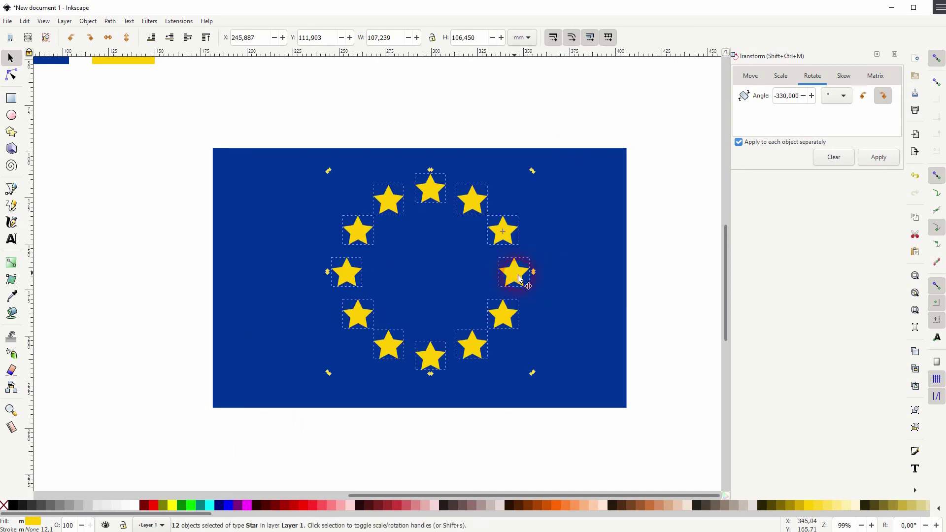
left_click_drag(503, 231, 496, 240)
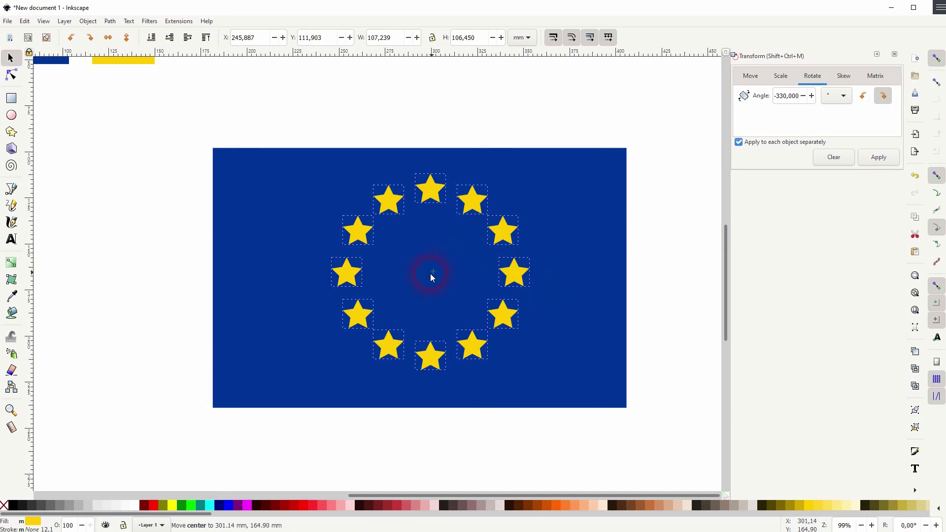
left_click_drag(431, 277, 425, 276)
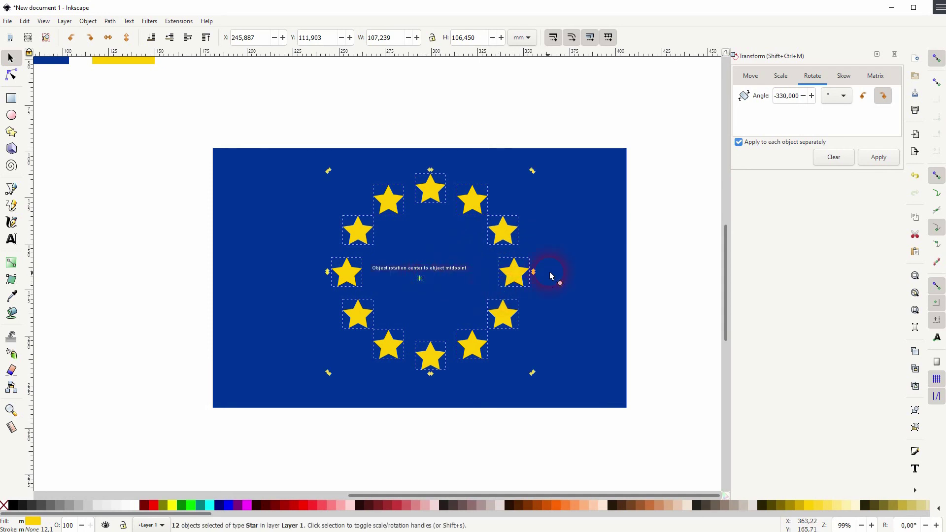
key("ctrl+z")
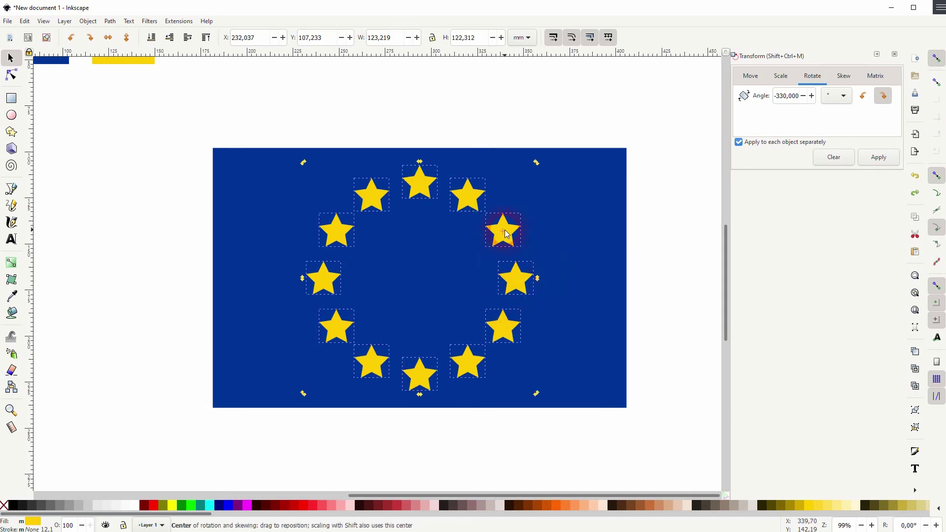
left_click_drag(504, 237, 415, 286)
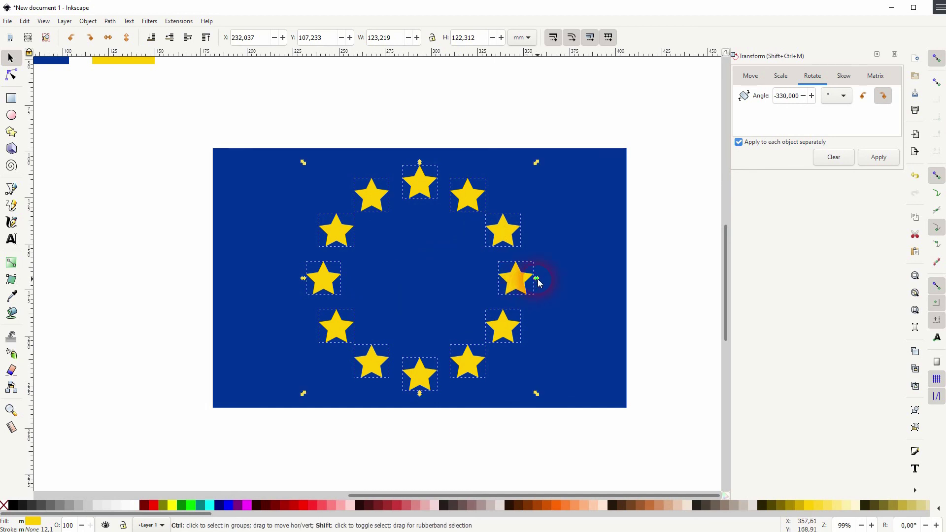
Scale the star ring down to about 86% around its centre and close the Transform dialog
left_click_drag(538, 279, 517, 282)
left_click(663, 280)
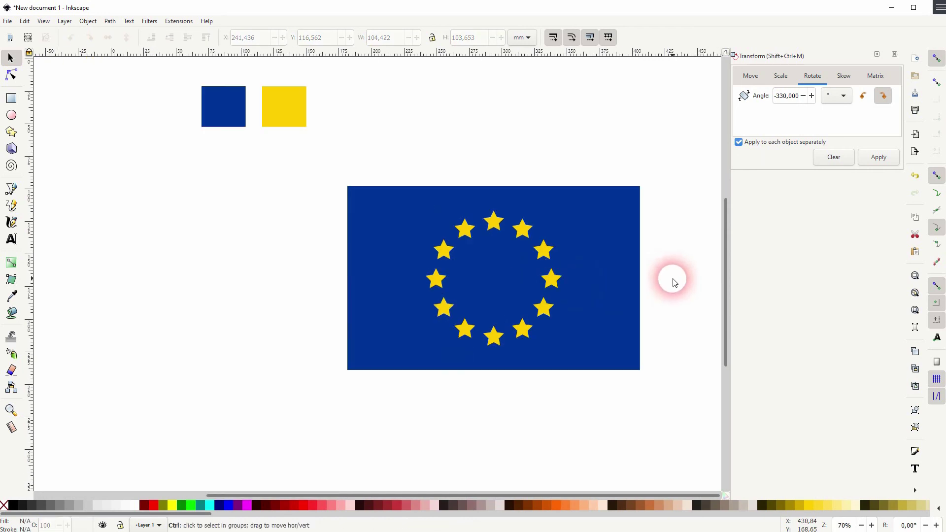
scroll(672, 279, "down", 1, "ctrl")
left_click_drag(693, 271, 615, 280)
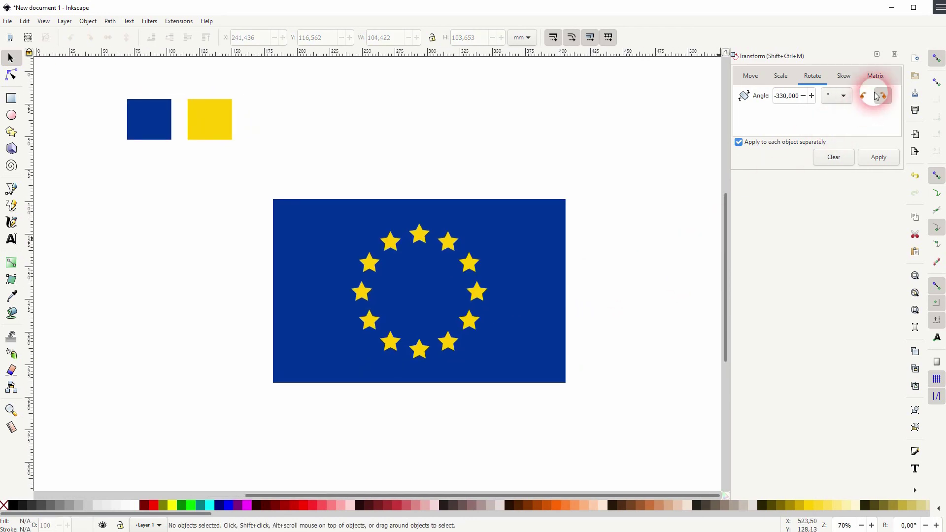
left_click(894, 55)
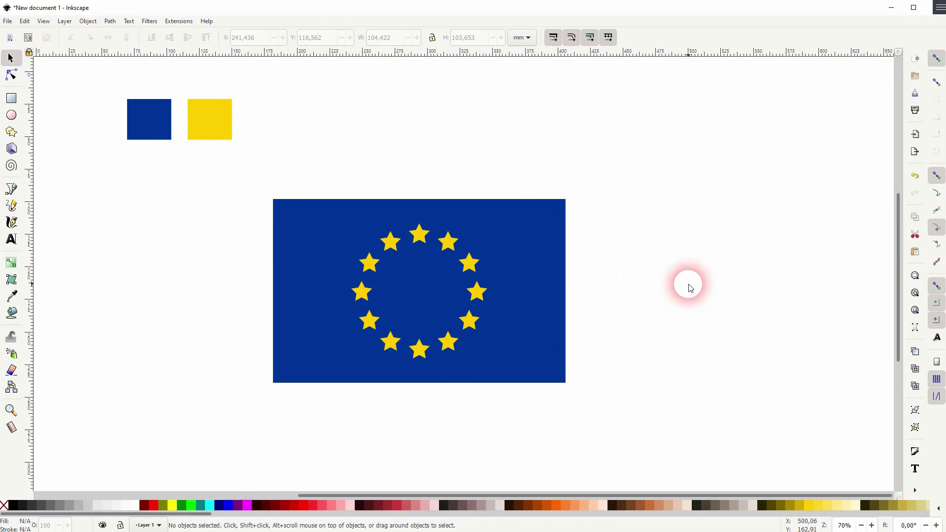